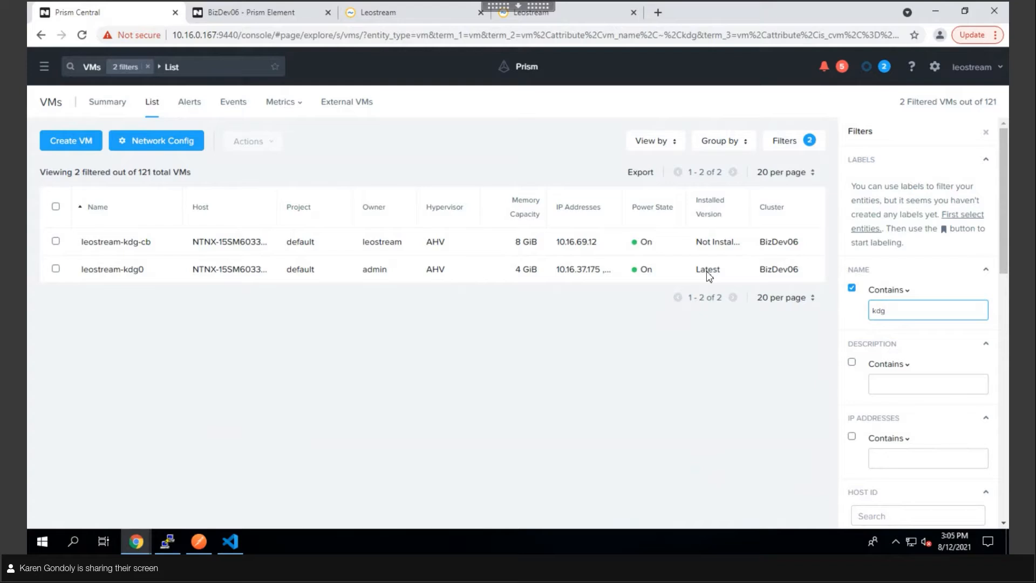
Open the leostream-kdg0 VM in Prism Central, view its snapshots, and return to the VM list
left_click(129, 269)
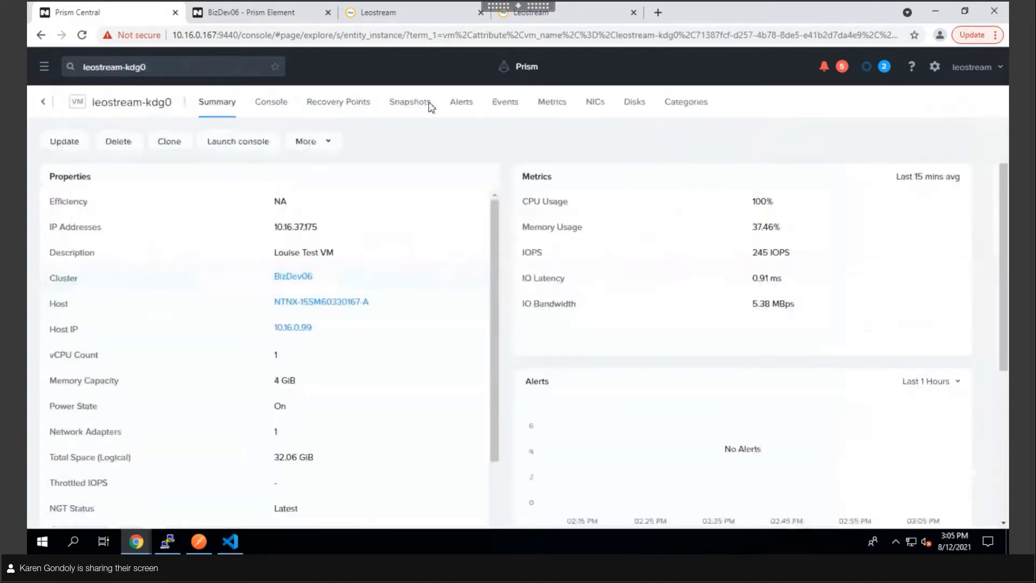
left_click(426, 105)
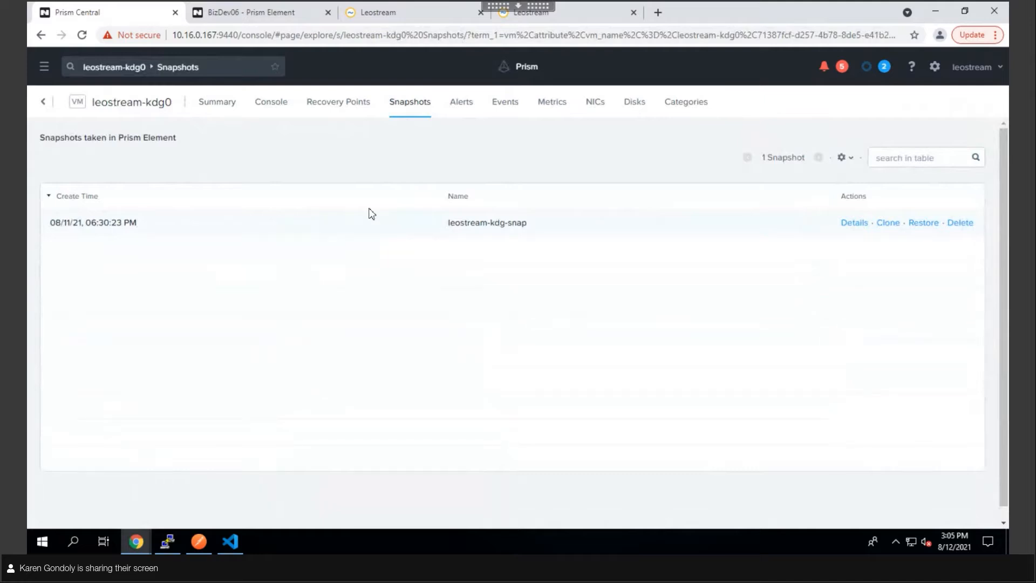
left_click(43, 102)
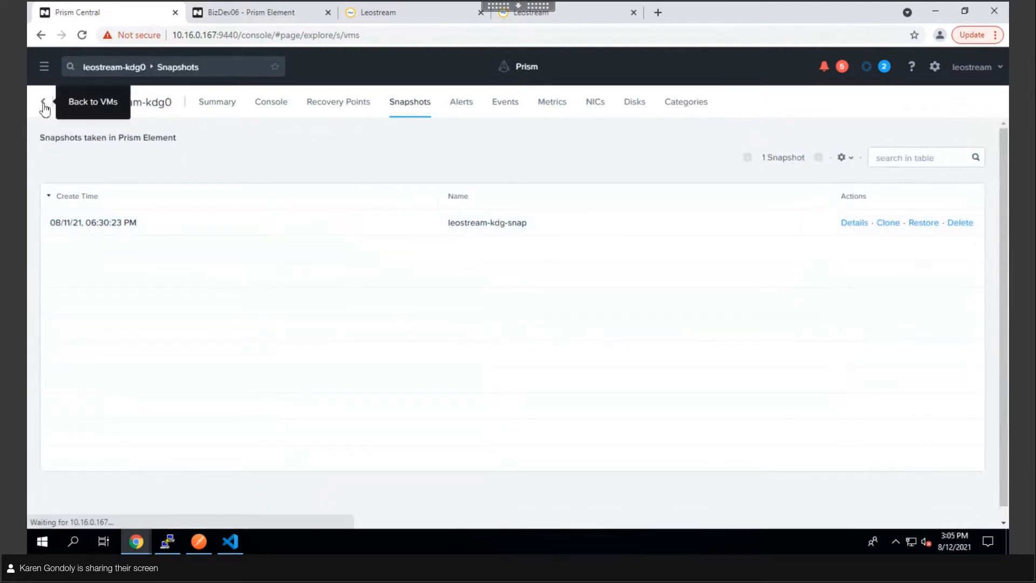
Switch to the Leostream Connection Broker, sign in with the prefilled admin credentials, and look over the Pool Statistics dashboard
left_click(410, 23)
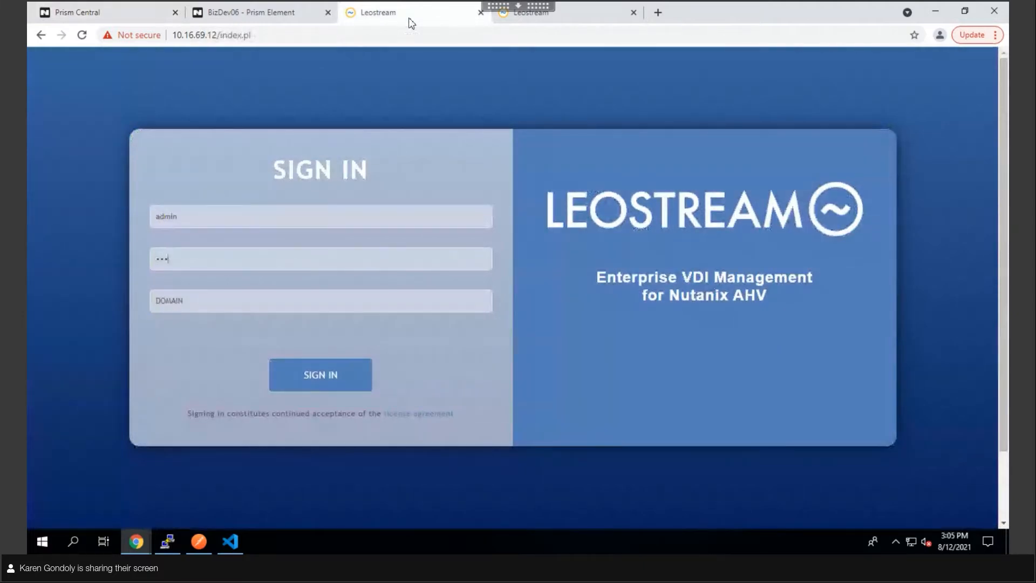
left_click(296, 388)
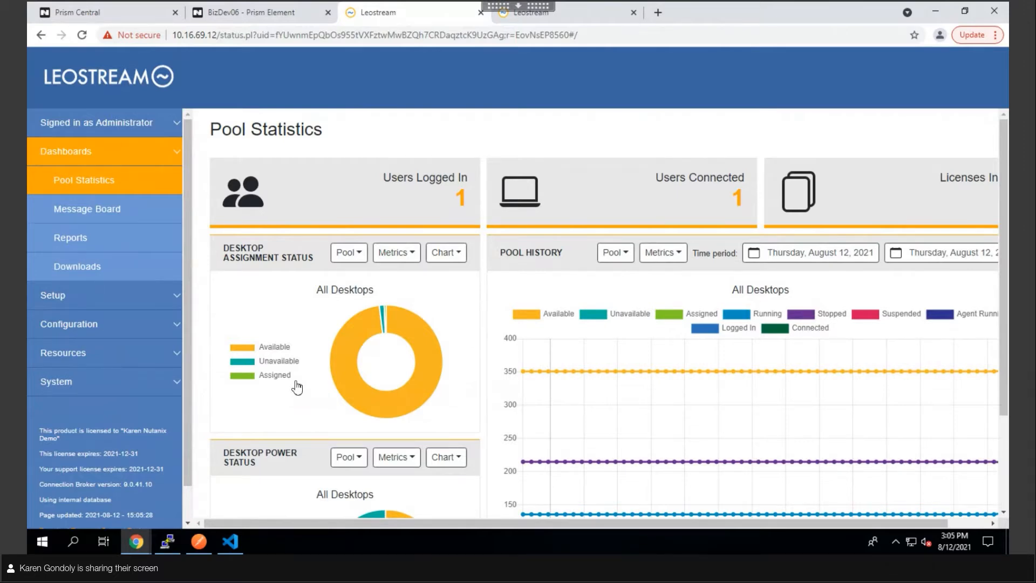
scroll(326, 360, "down", 2)
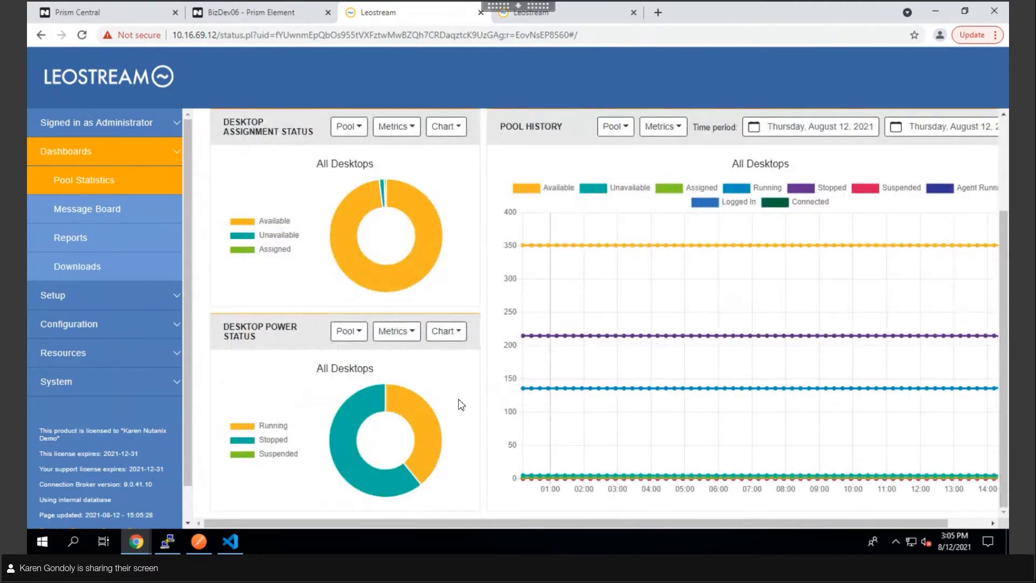
scroll(461, 405, "up", 2)
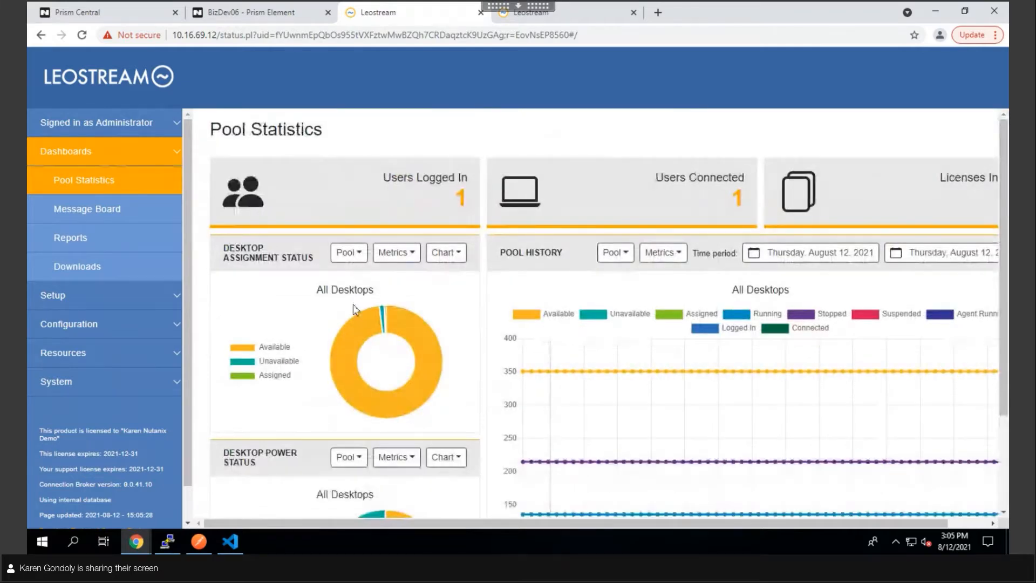
Go to the list of centers and open the settings of the Nutanix AHV center
left_click(80, 155)
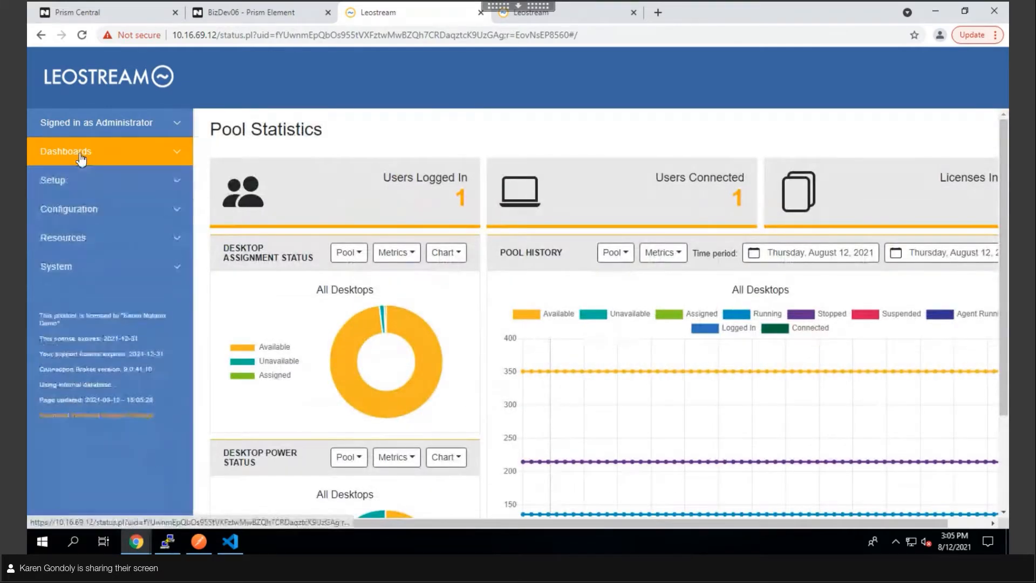
left_click(67, 188)
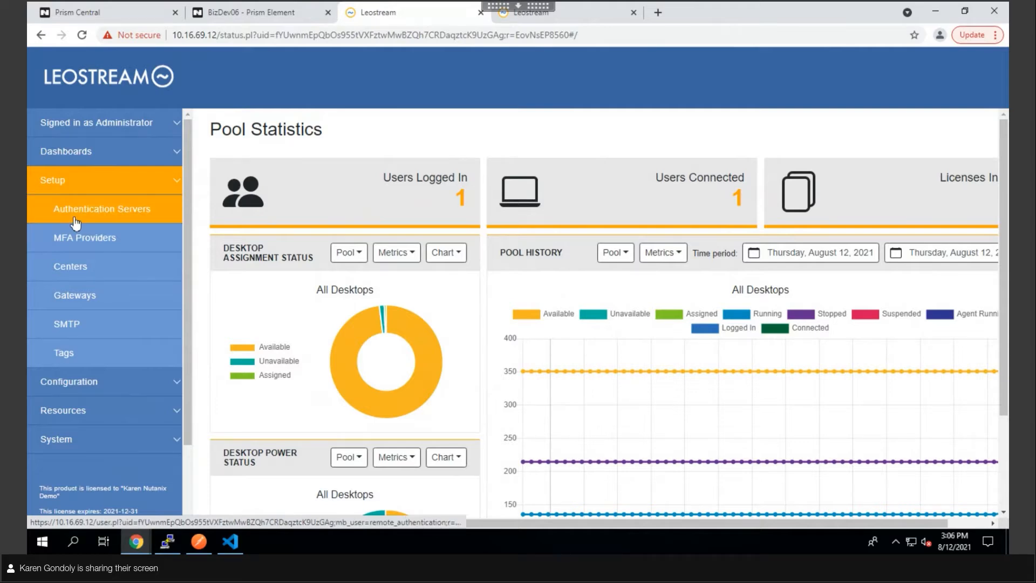
left_click(74, 268)
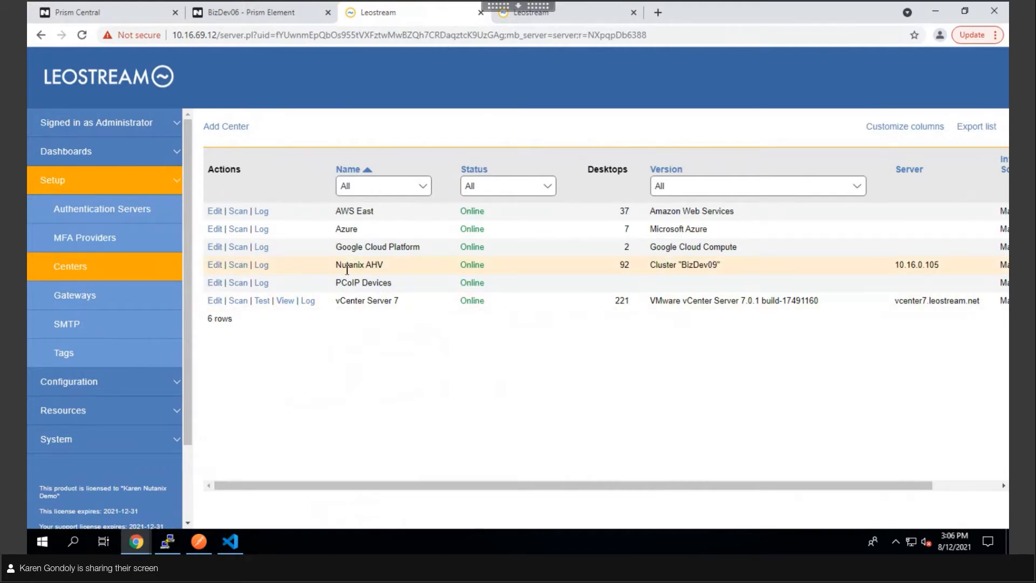
left_click(214, 267)
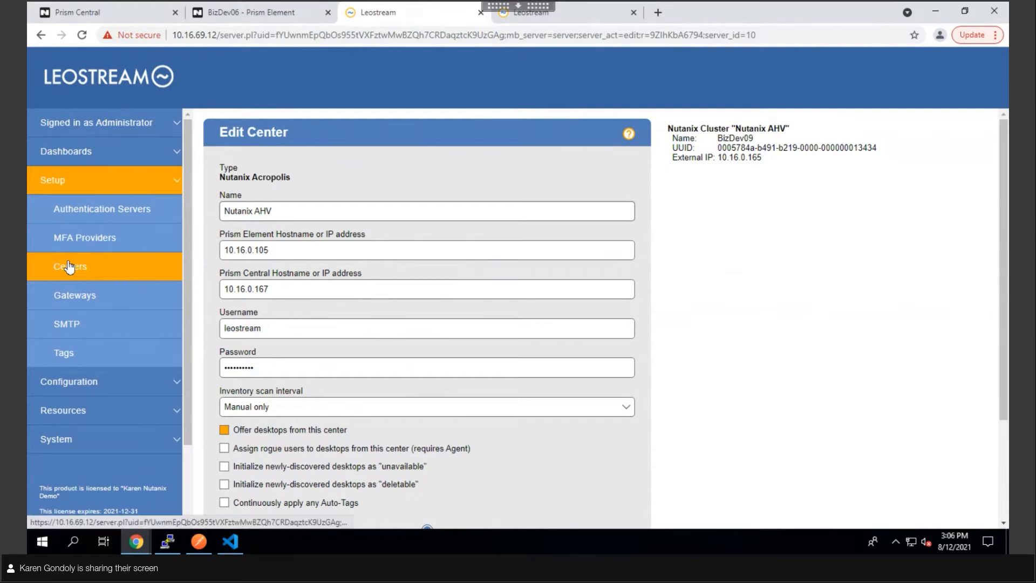
Open the desktops inventory and filter it by the Leostream Nutanix VMs pool
left_click(73, 410)
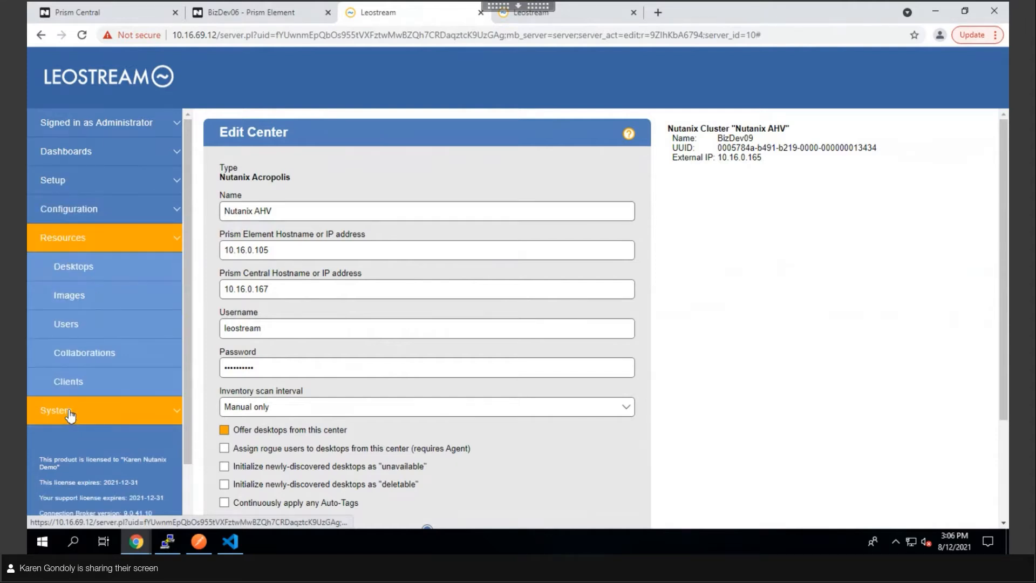
left_click(92, 276)
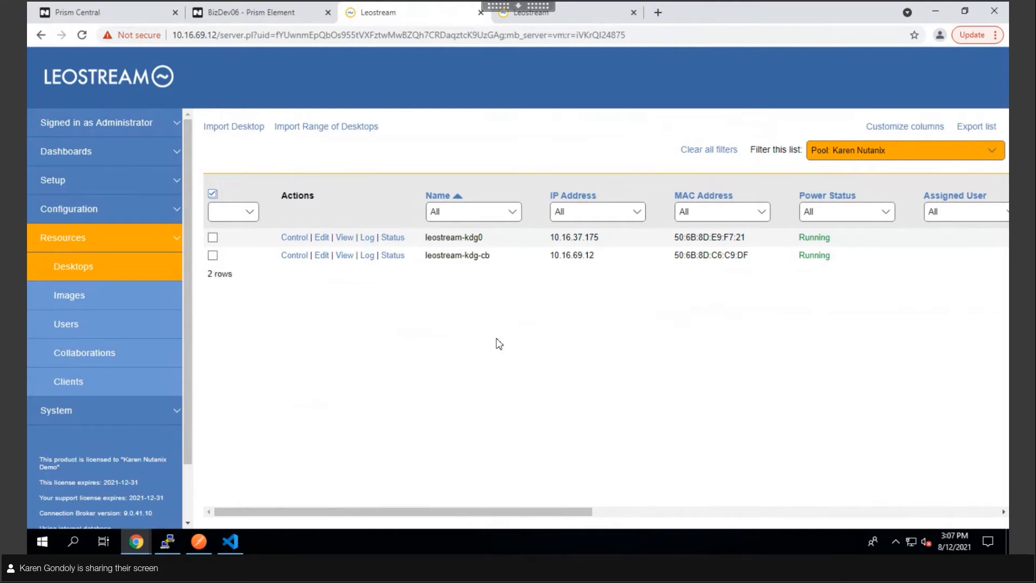
left_click(889, 157)
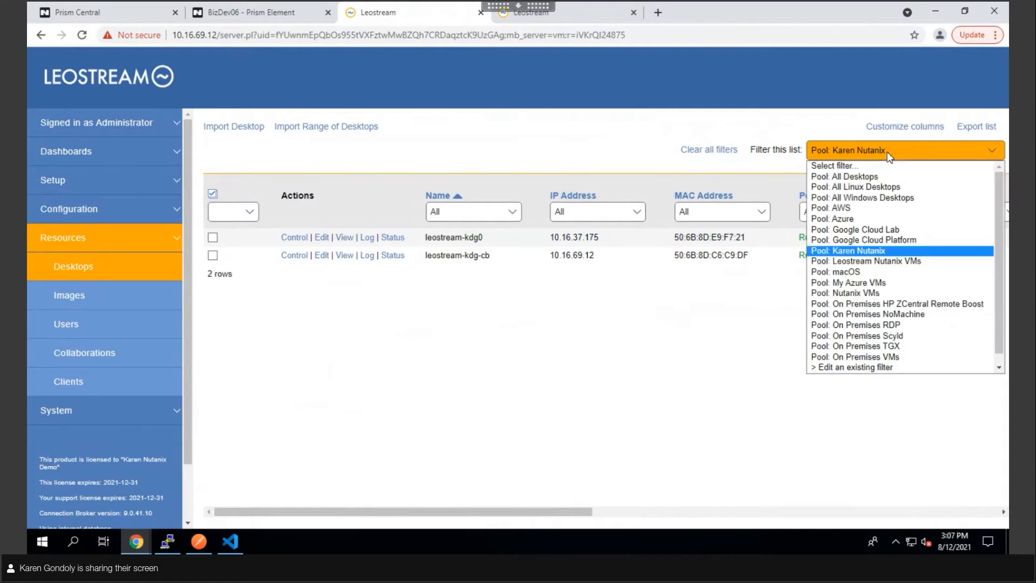
left_click(863, 261)
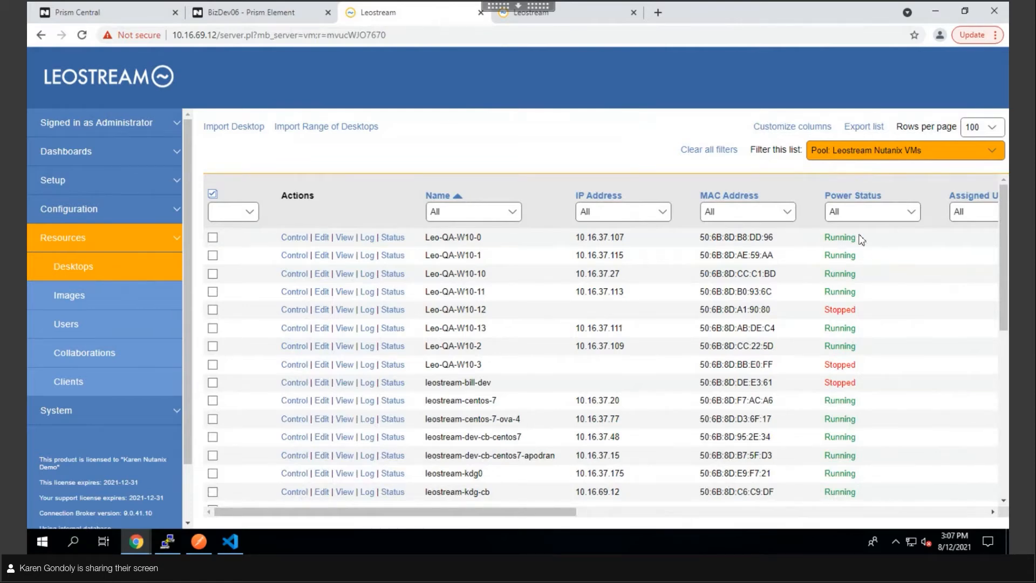
View the power control options for desktop Leo-QA-W10-11, and filter the desktops list by the personal Nutanix pool
left_click(300, 292)
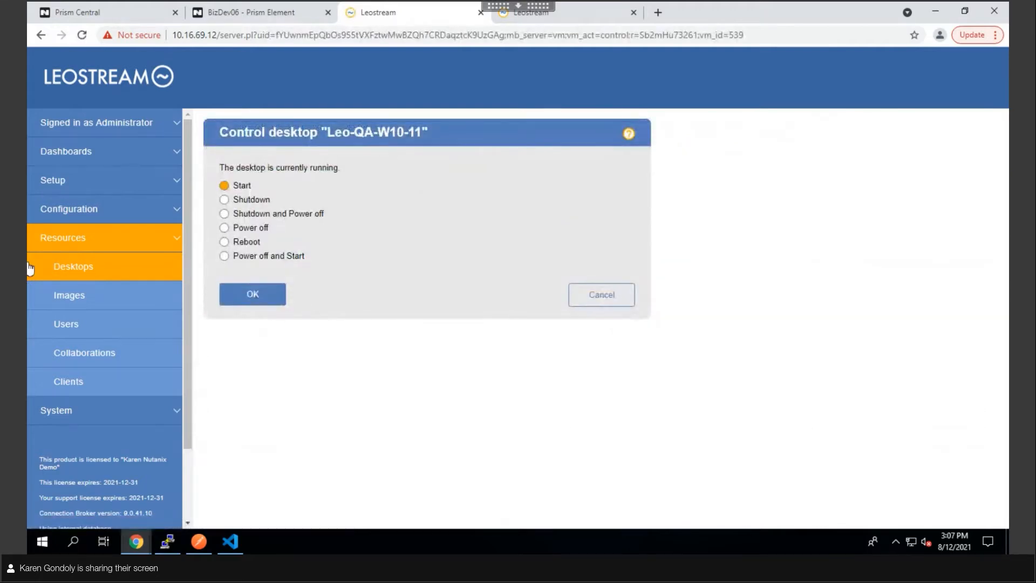
left_click(63, 267)
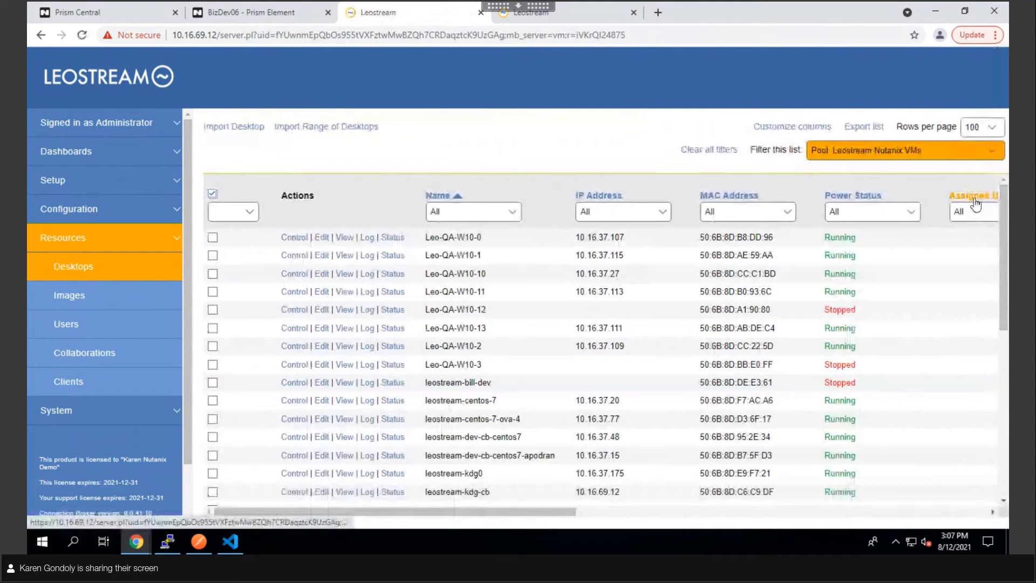
left_click(831, 155)
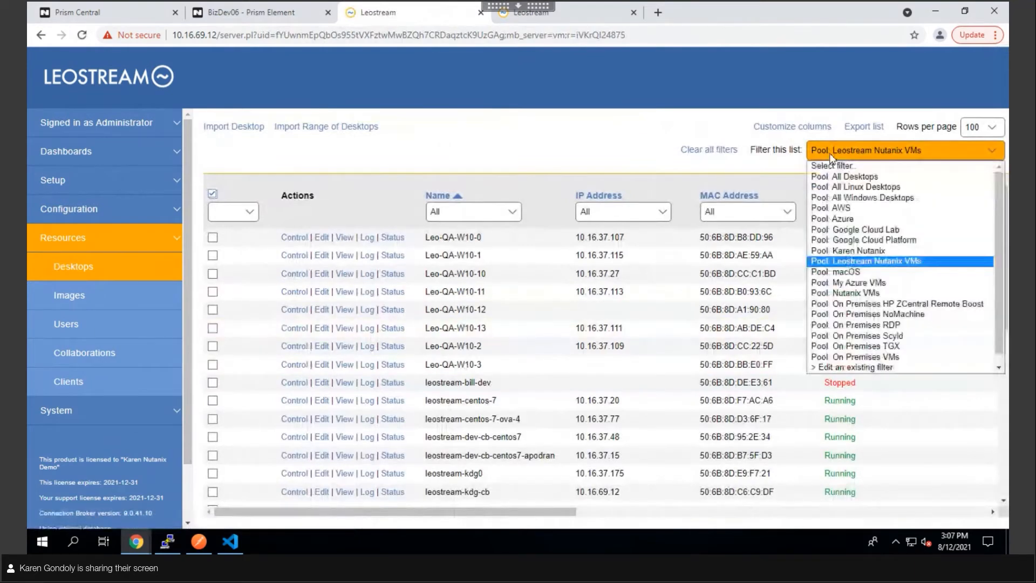
left_click(862, 251)
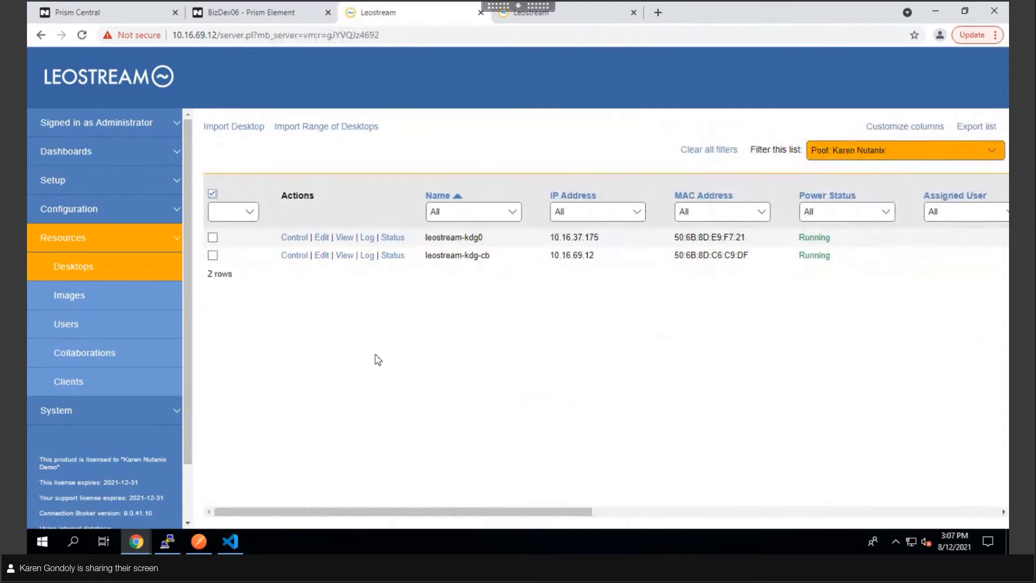
View the images inventoried from the Nutanix AHV center, and reopen that center's settings from the list of centers
left_click(76, 296)
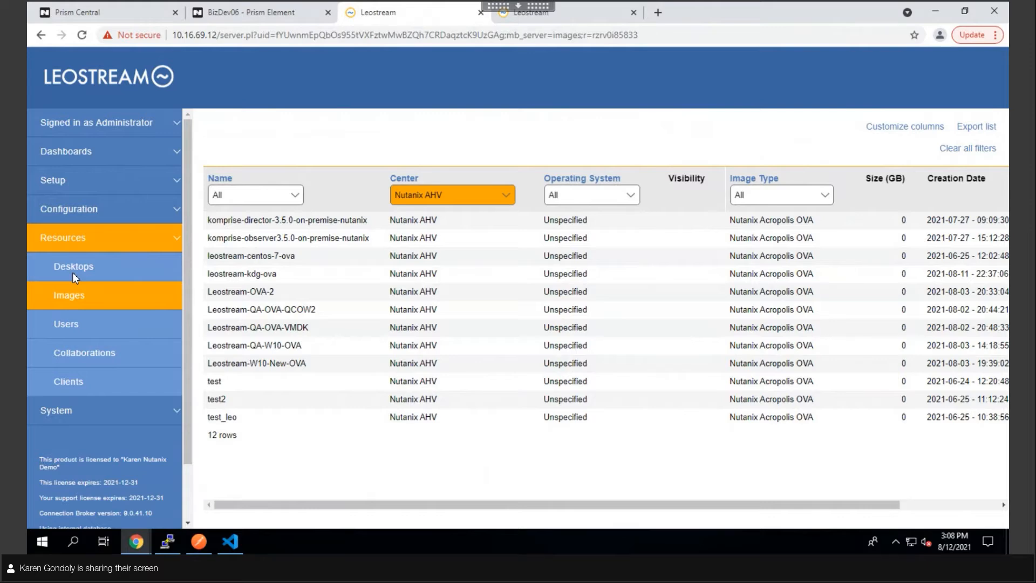
left_click(57, 181)
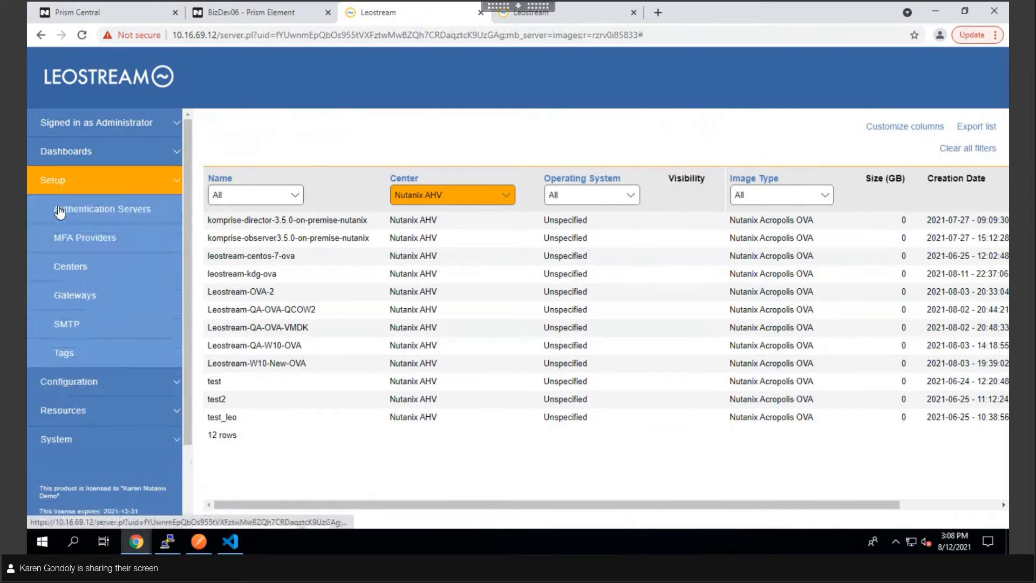
left_click(70, 268)
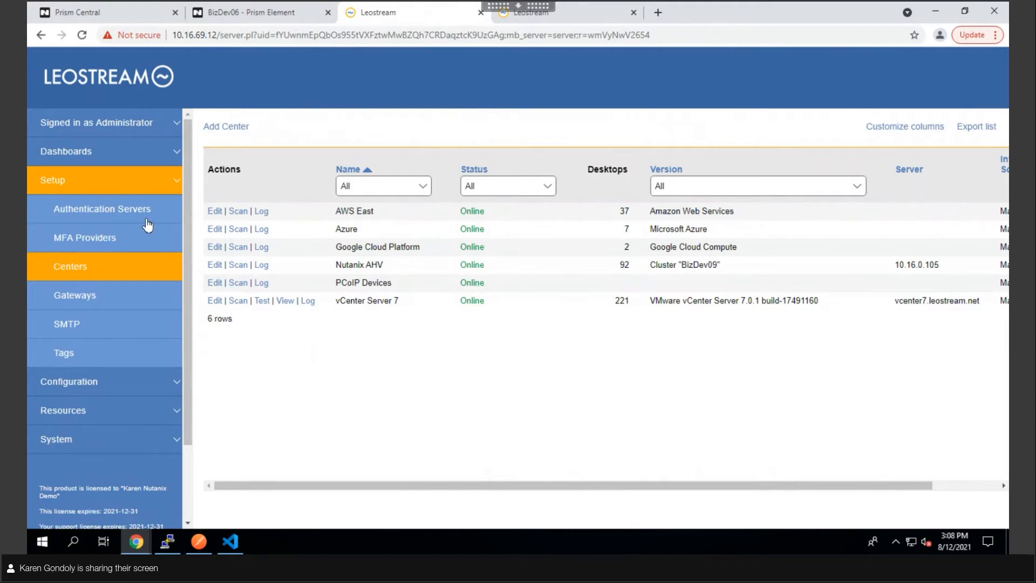
left_click(81, 184)
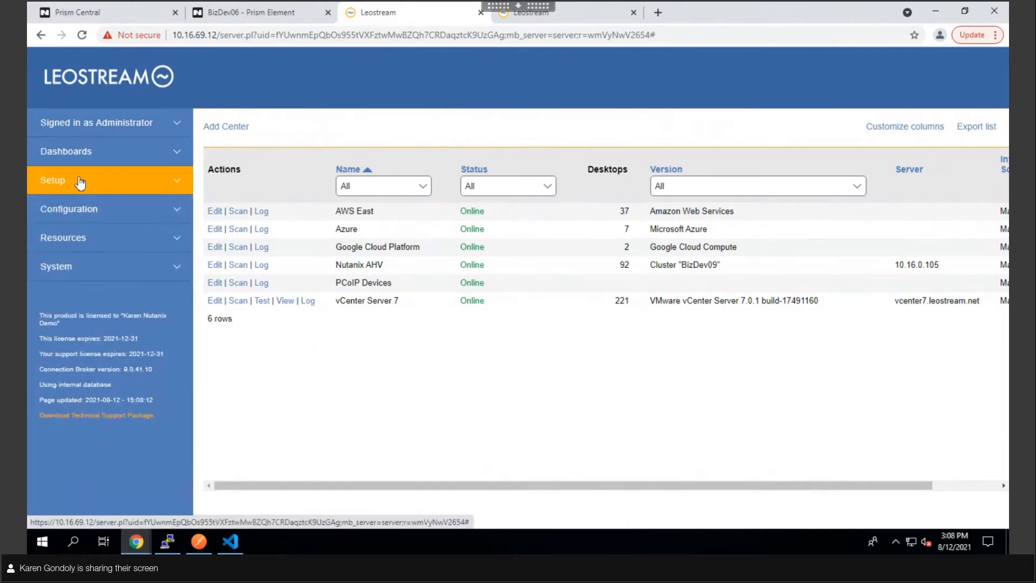
left_click(72, 213)
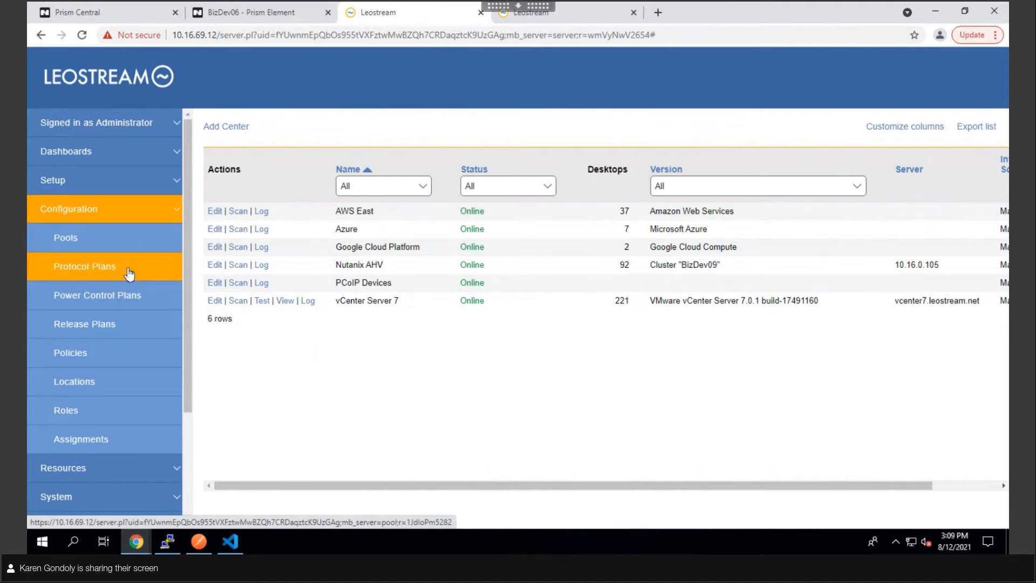
left_click(214, 265)
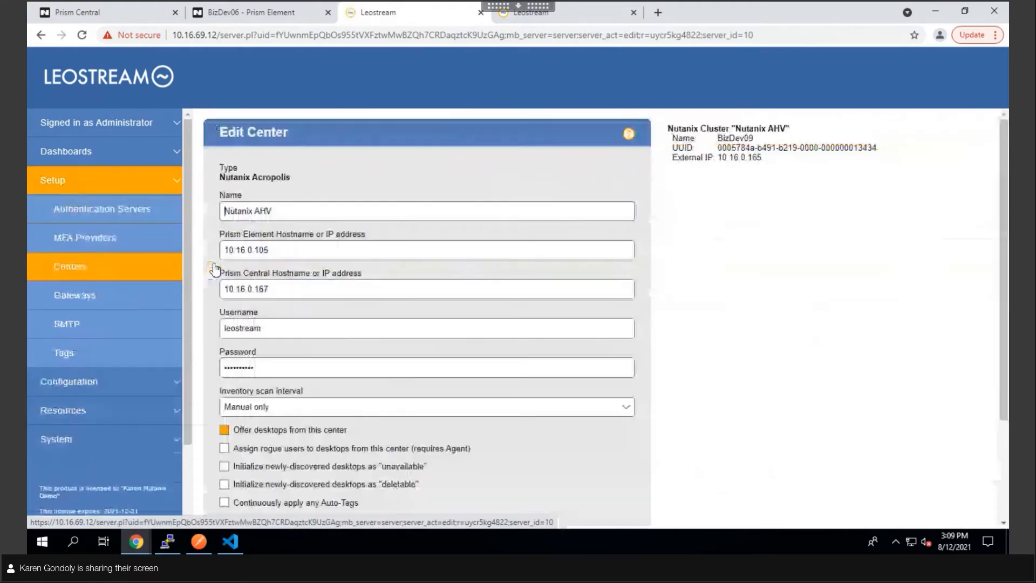
Open the list of pools and examine how the Nutanix VMs and Leostream Nutanix VMs pools are defined
left_click(77, 181)
left_click(74, 208)
left_click(74, 236)
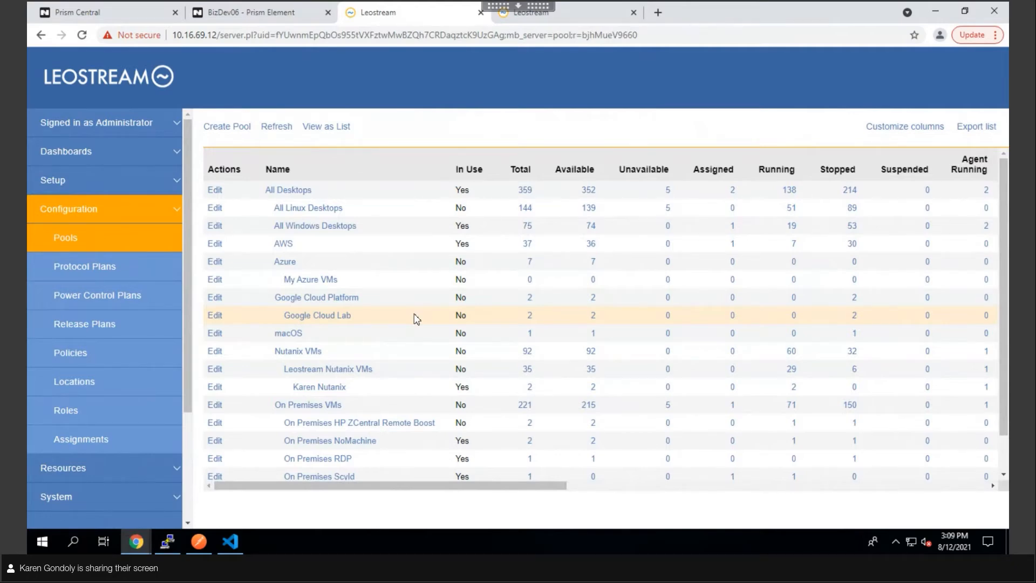
left_click(216, 352)
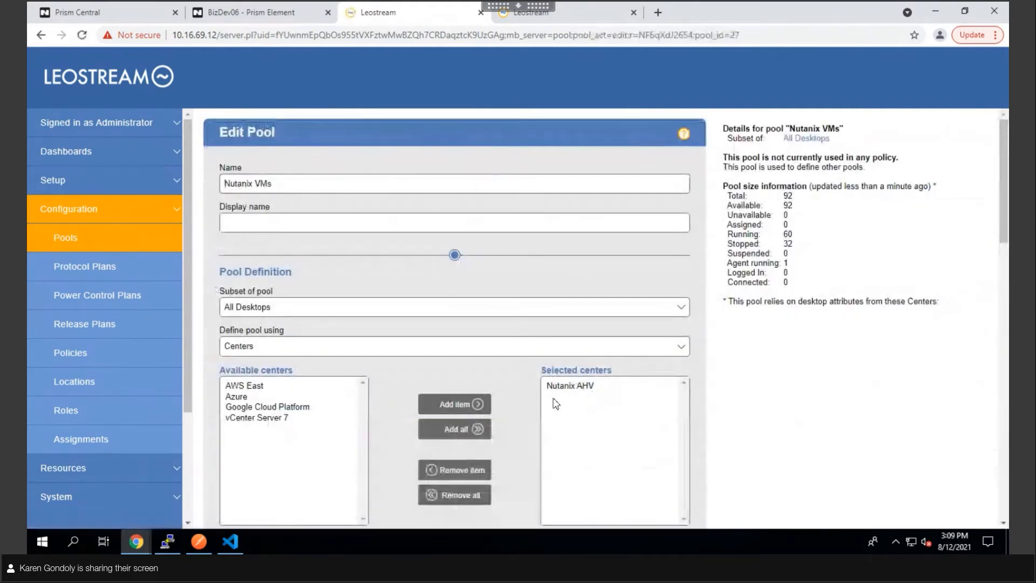
left_click(75, 241)
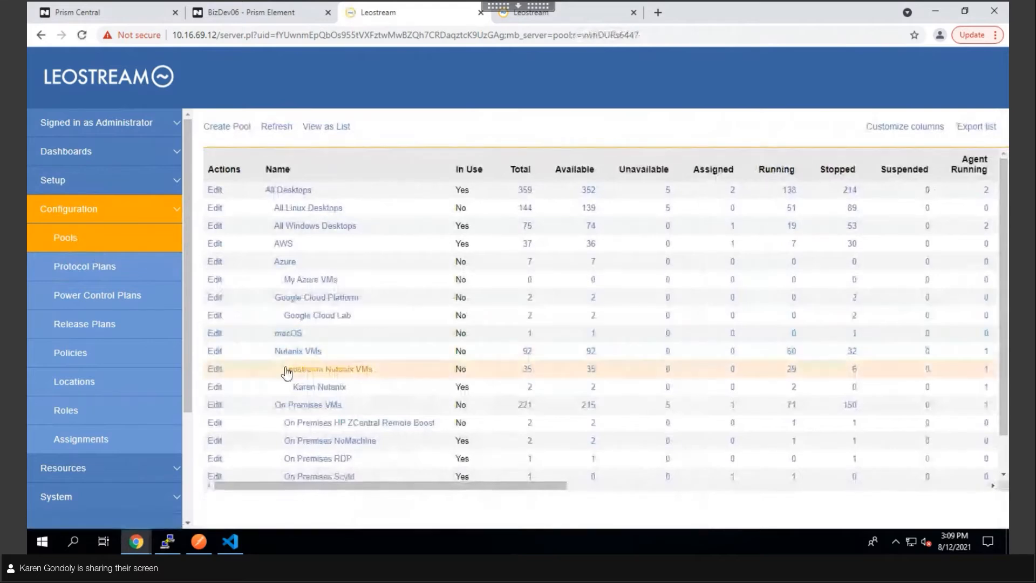
left_click(217, 371)
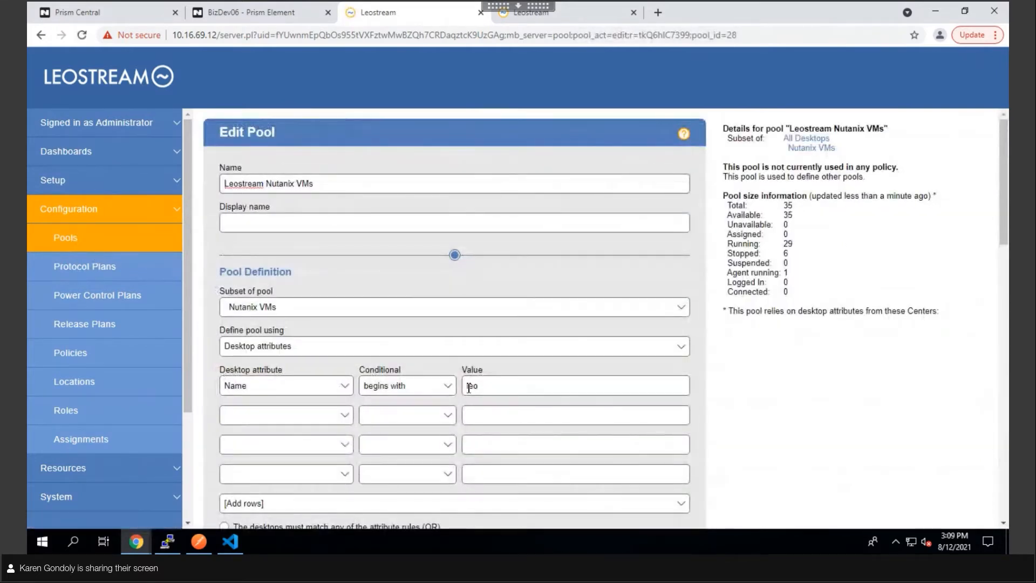
left_click(66, 238)
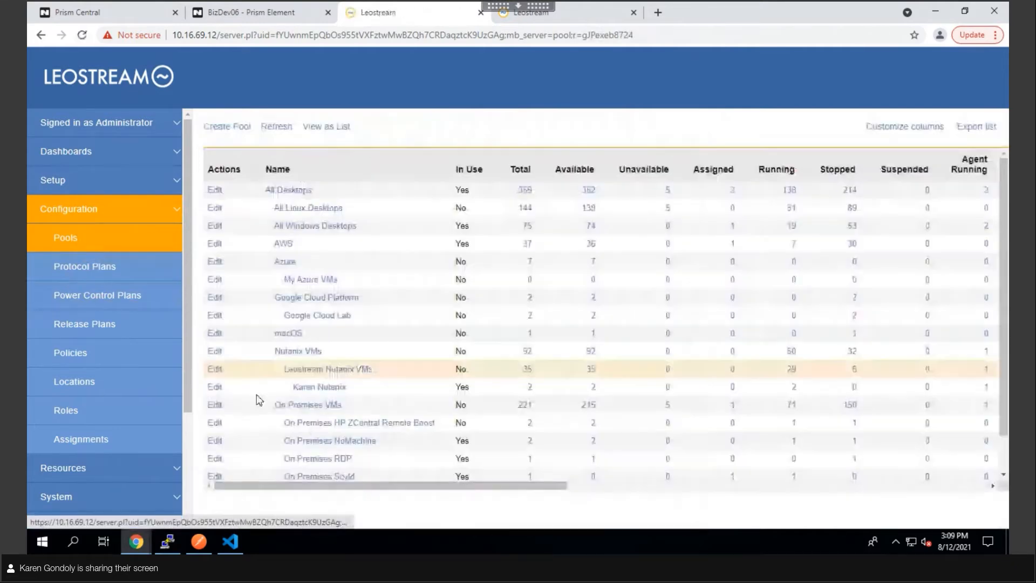
Open the personal Nutanix pool under Leostream Nutanix VMs and examine its definition, power management, and logging and reporting settings
left_click(216, 389)
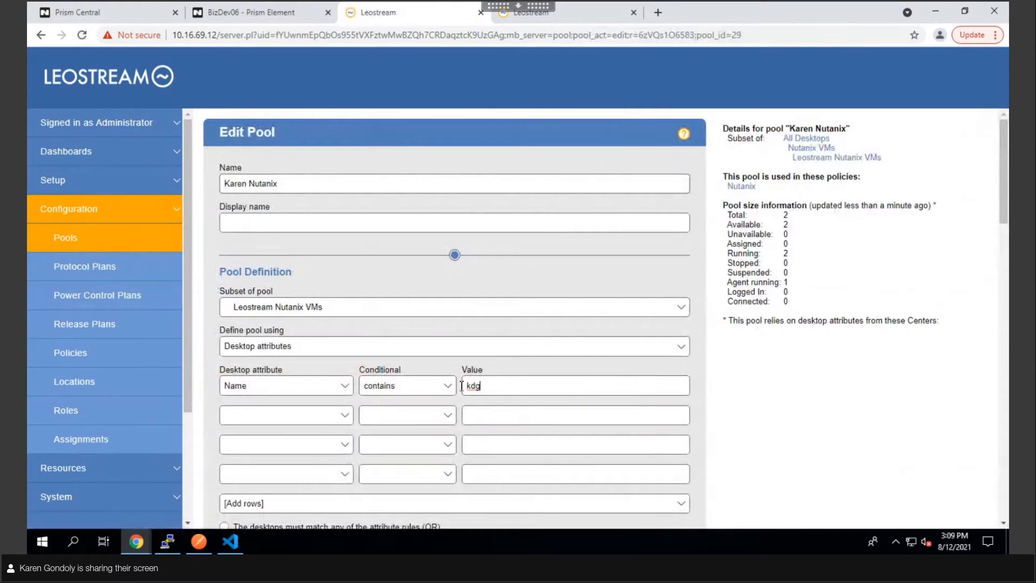
left_click_drag(463, 386, 670, 393)
scroll(747, 396, "down", 3)
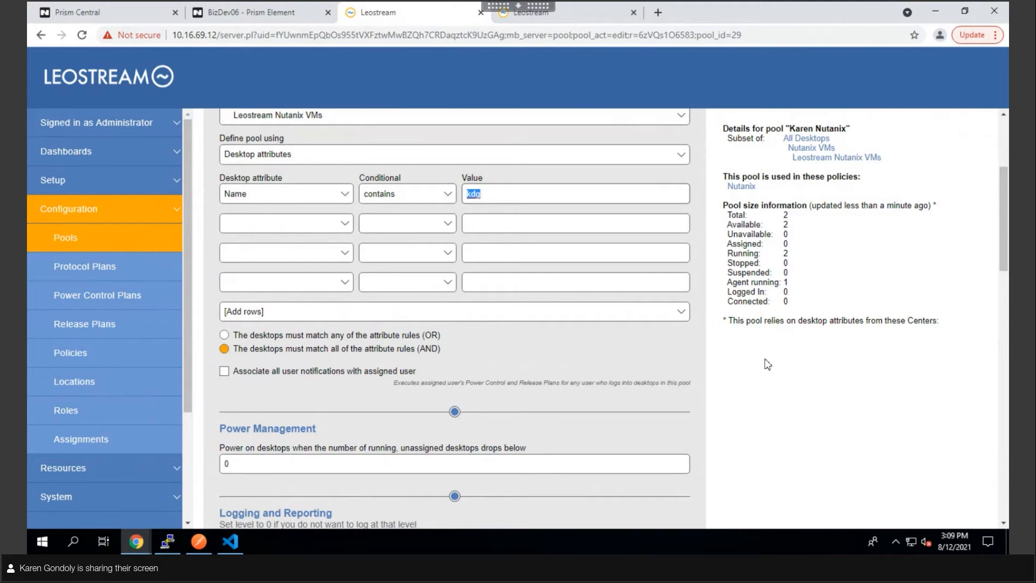
scroll(766, 362, "down", 2)
scroll(742, 369, "down", 5)
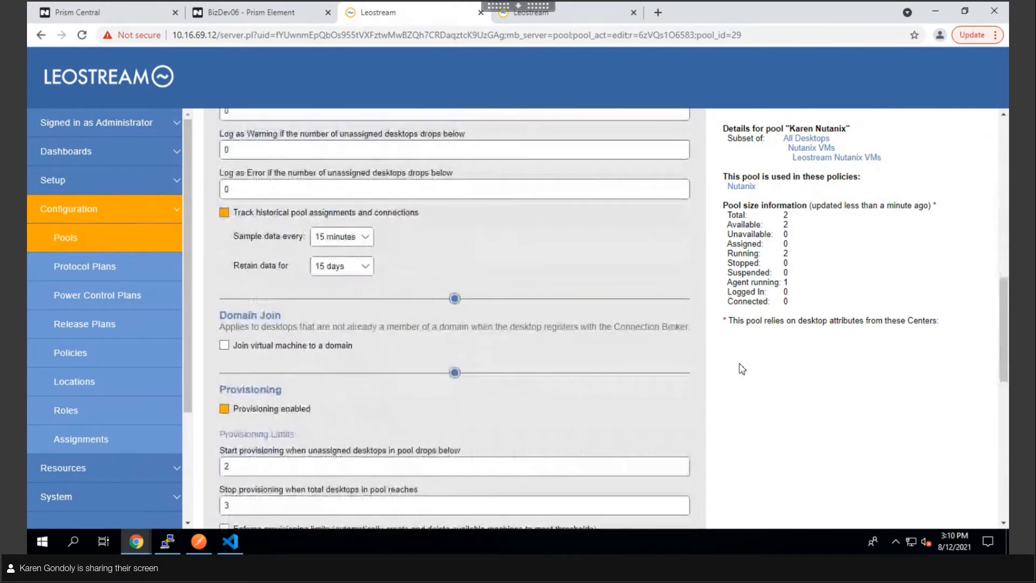
scroll(742, 369, "up", 1)
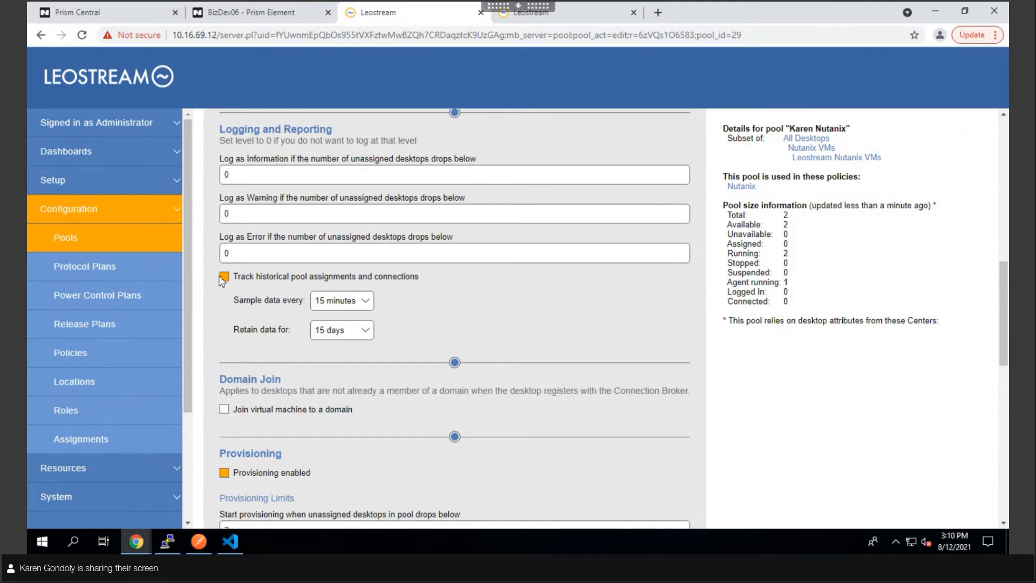
Examine the pool's provisioning limits against its pool size information
scroll(538, 306, "down", 5)
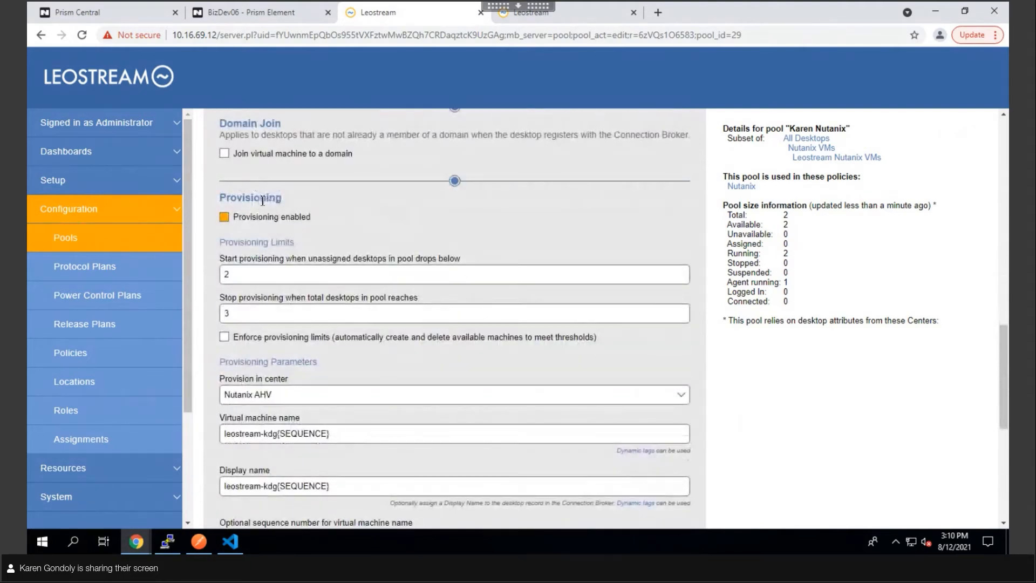
scroll(291, 197, "down", 1)
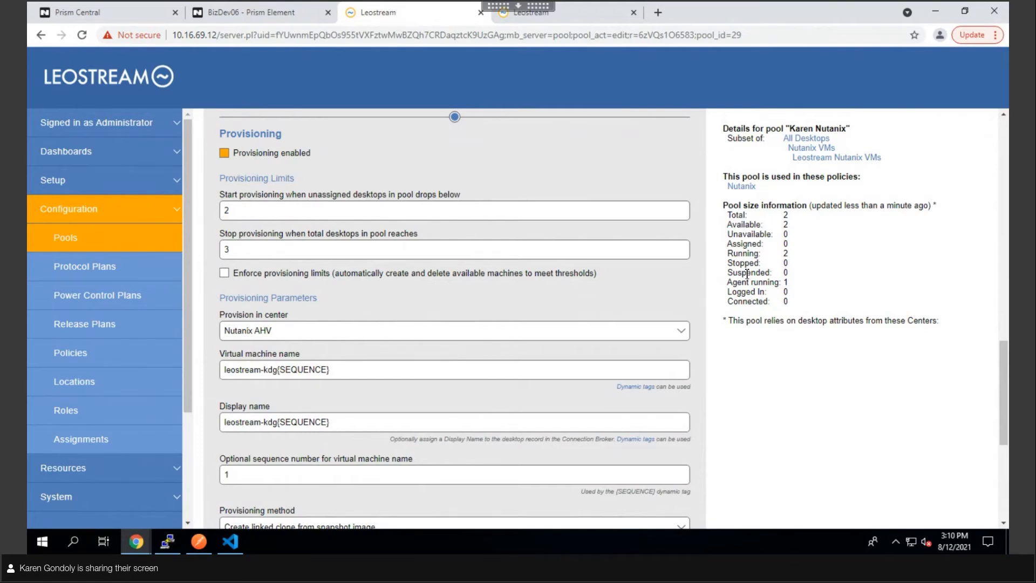
left_click_drag(748, 205, 784, 216)
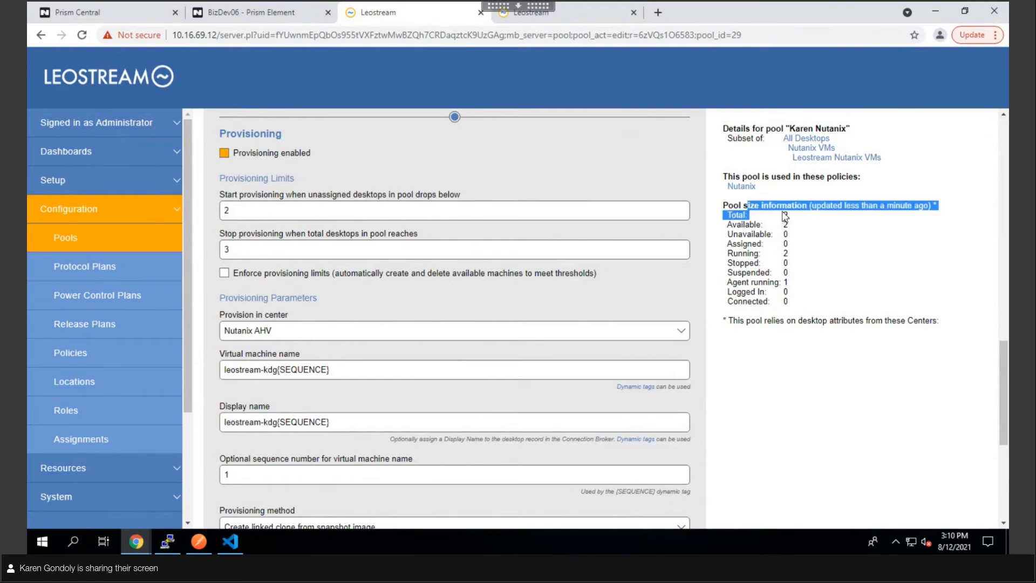
left_click(807, 220)
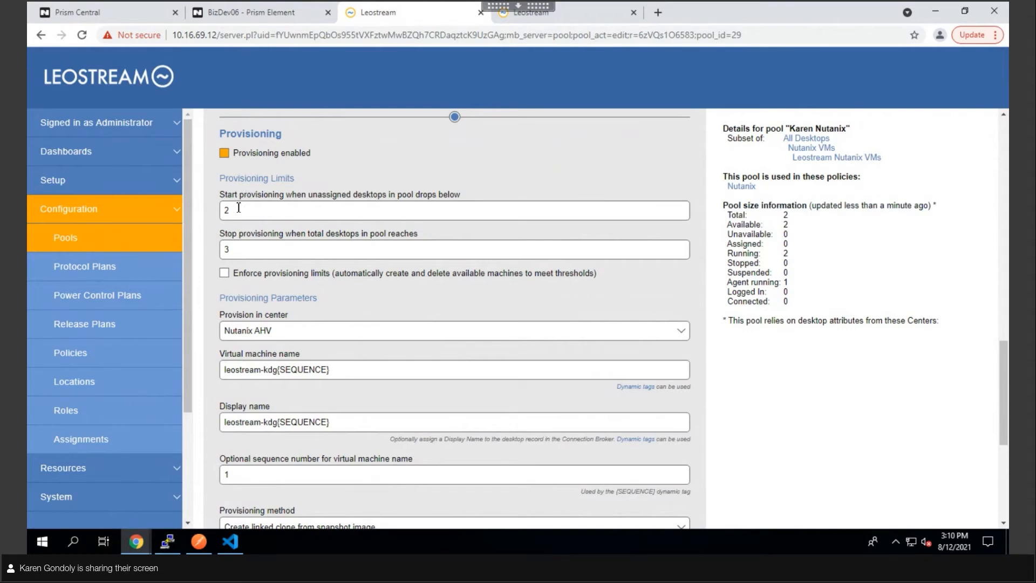
left_click_drag(234, 210, 225, 210)
double_click(788, 223)
double_click(233, 249)
Set the pool's start and stop provisioning thresholds both to 0, and enable enforcement of the provisioning limits
left_click(244, 215)
type("0")
left_click(239, 250)
double_click(222, 251)
left_click(231, 212)
key("BackSpace")
left_click(230, 249)
key("BackSpace")
left_click(225, 273)
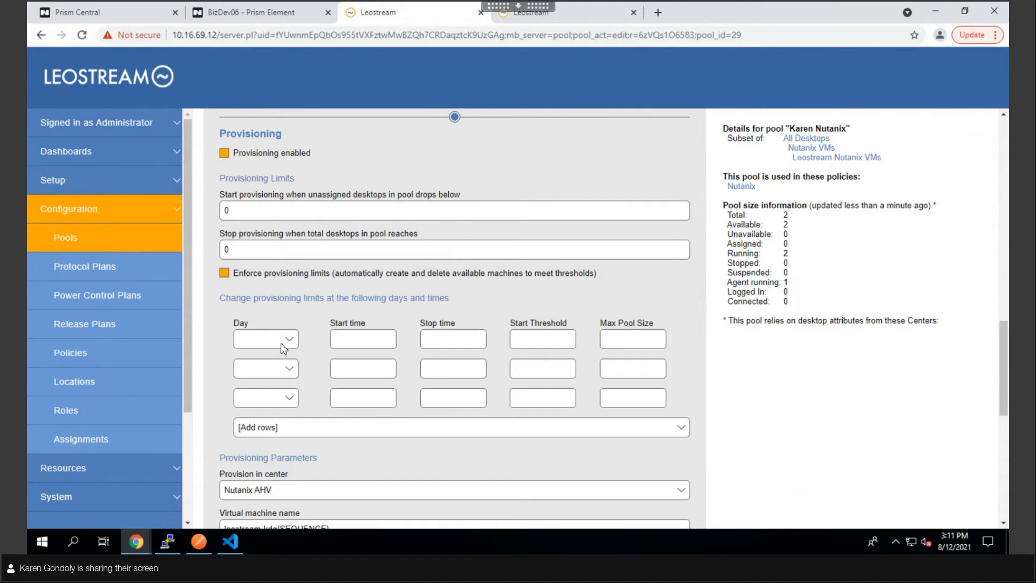
Disable enforcement of the provisioning limits, and set provisioning to start below 2 unassigned desktops and stop at 3 total desktops
left_click(226, 271)
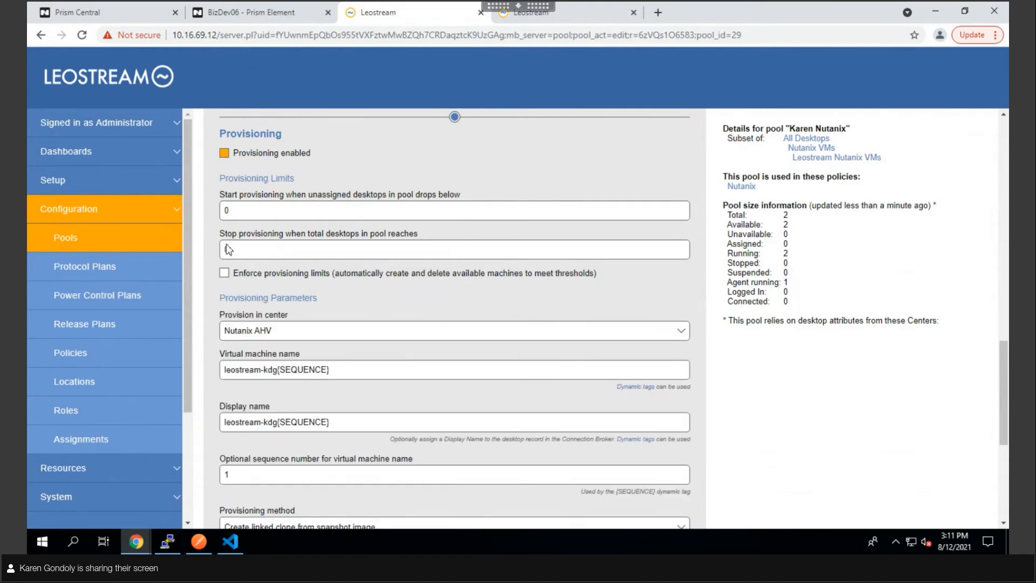
double_click(225, 211)
type("2")
left_click(243, 250)
key("BackSpace")
type("10")
key("BackSpace")
key("BackSpace")
type("3")
Examine the pool's provisioning parameters for the center, virtual machine name, display name and sequence number
scroll(301, 309, "down", 1)
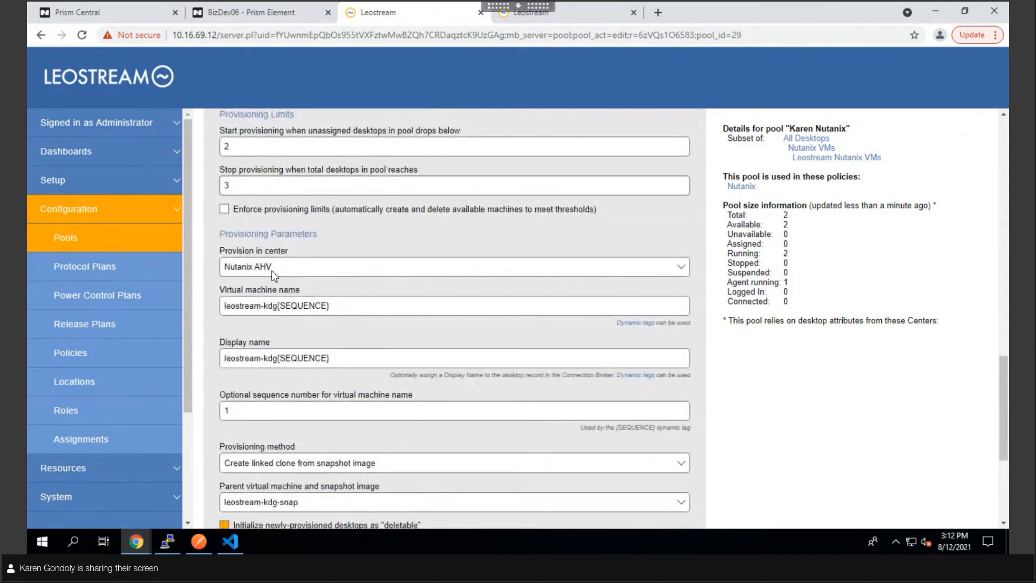
left_click(345, 307)
scroll(338, 306, "down", 4)
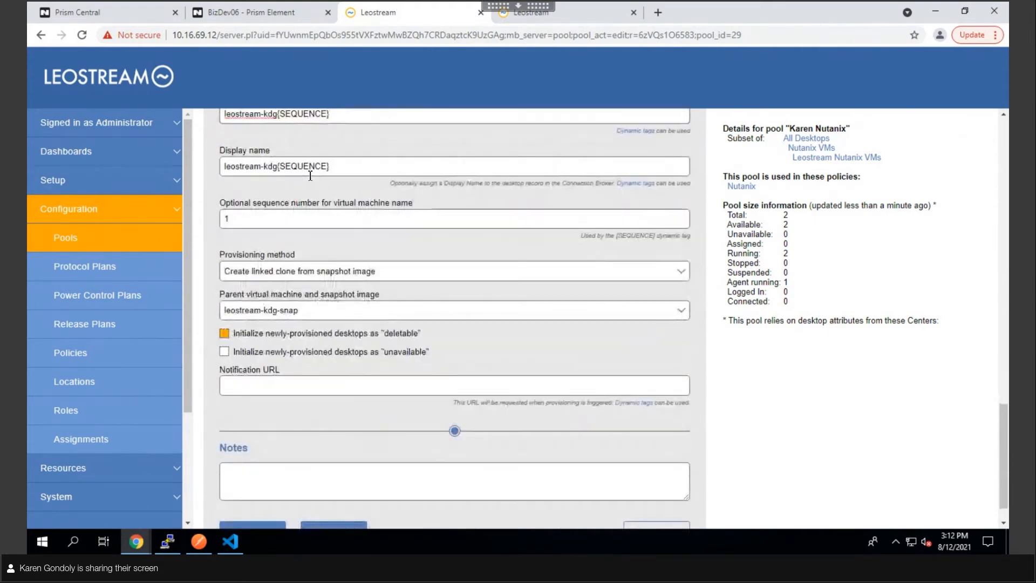
scroll(327, 177, "up", 1)
left_click_drag(345, 179, 214, 186)
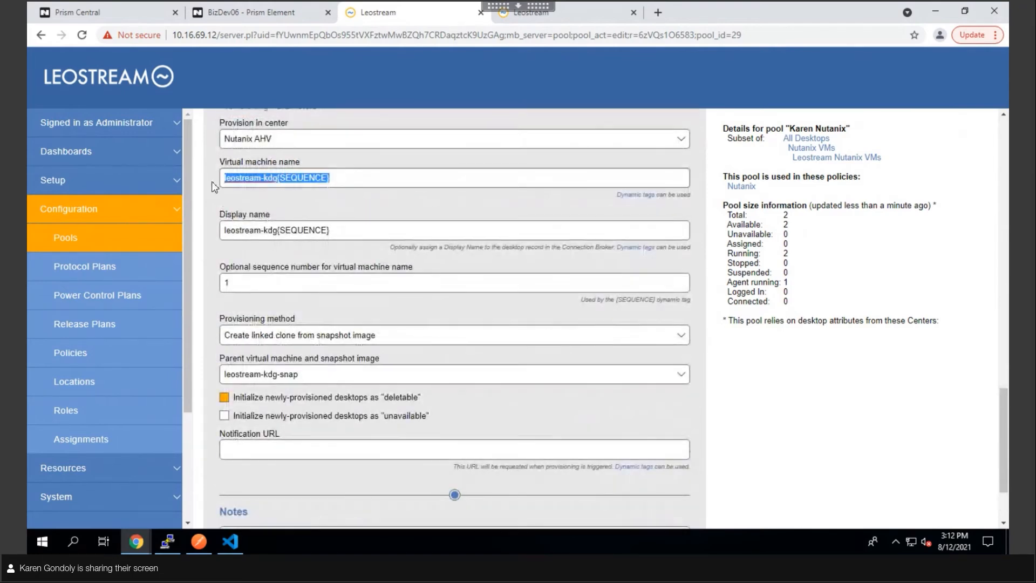
left_click(338, 223)
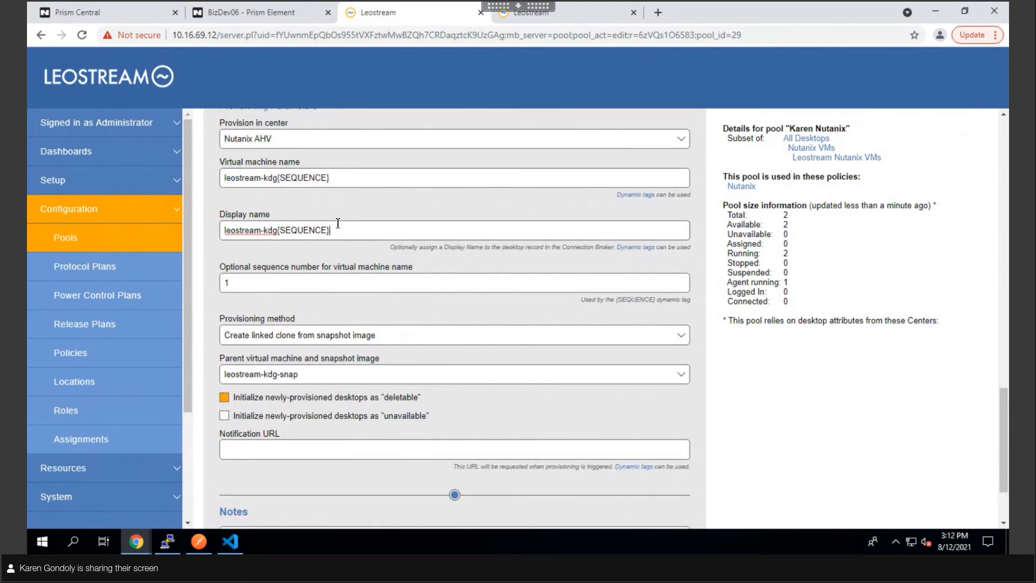
scroll(337, 223, "down", 1)
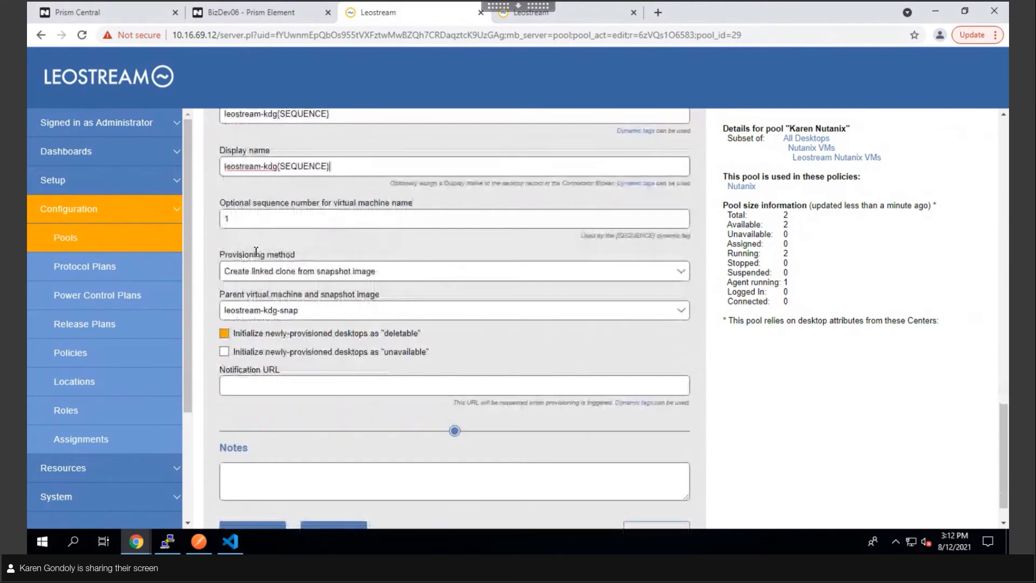
View the available provisioning methods and the choices of parent virtual machine and snapshot image
left_click(277, 271)
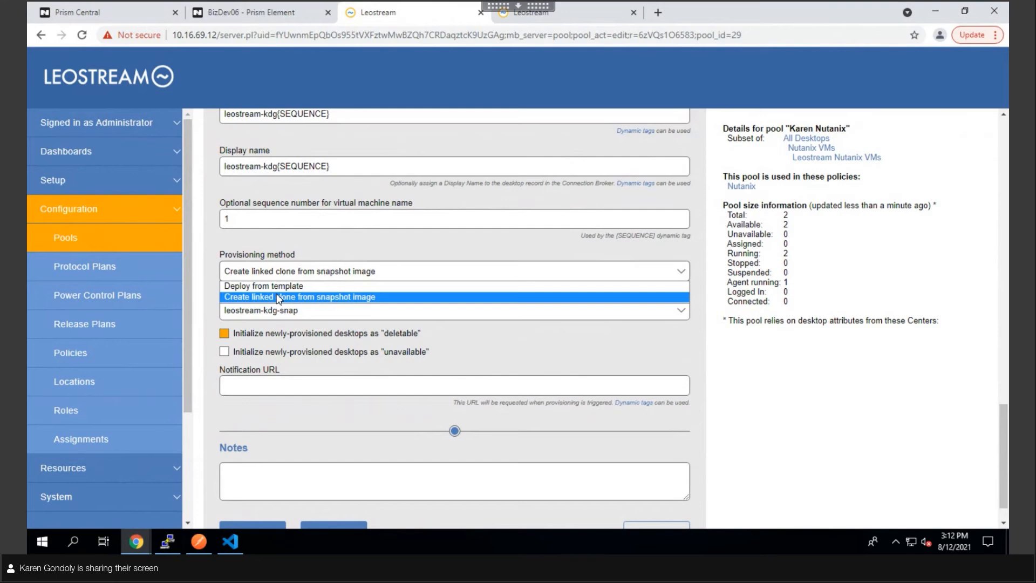
triple_click(294, 249)
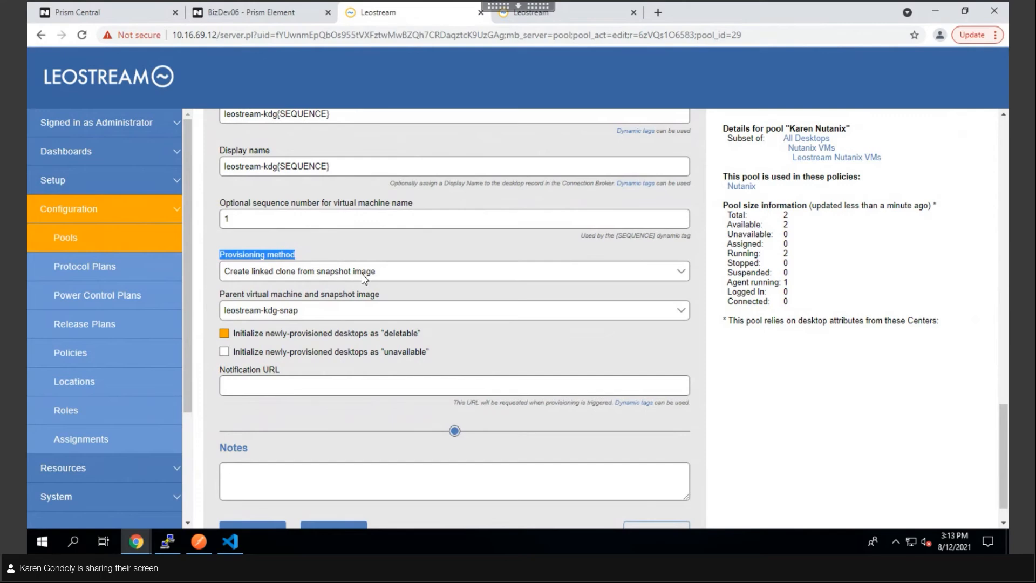
left_click(314, 310)
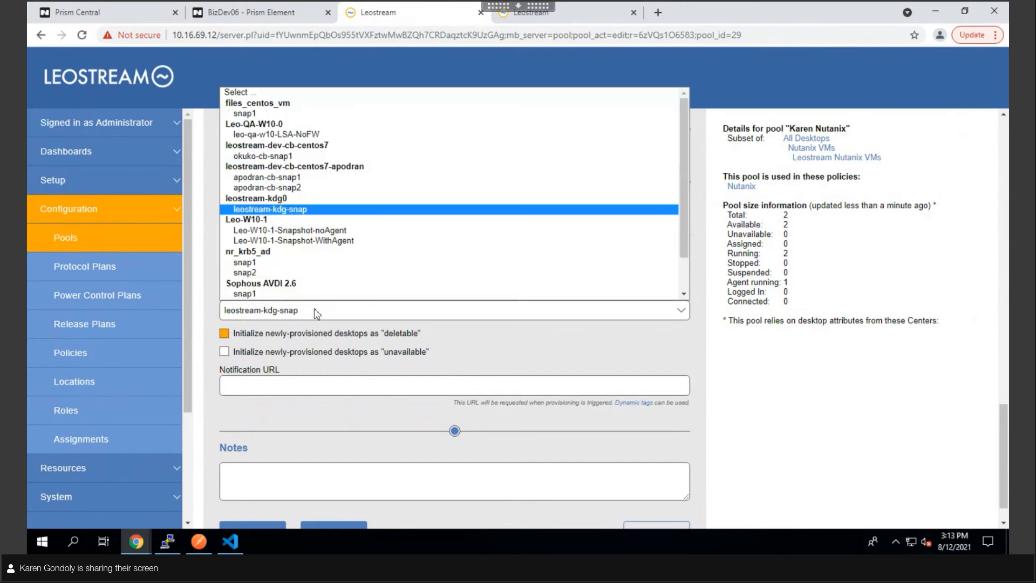
left_click(314, 309)
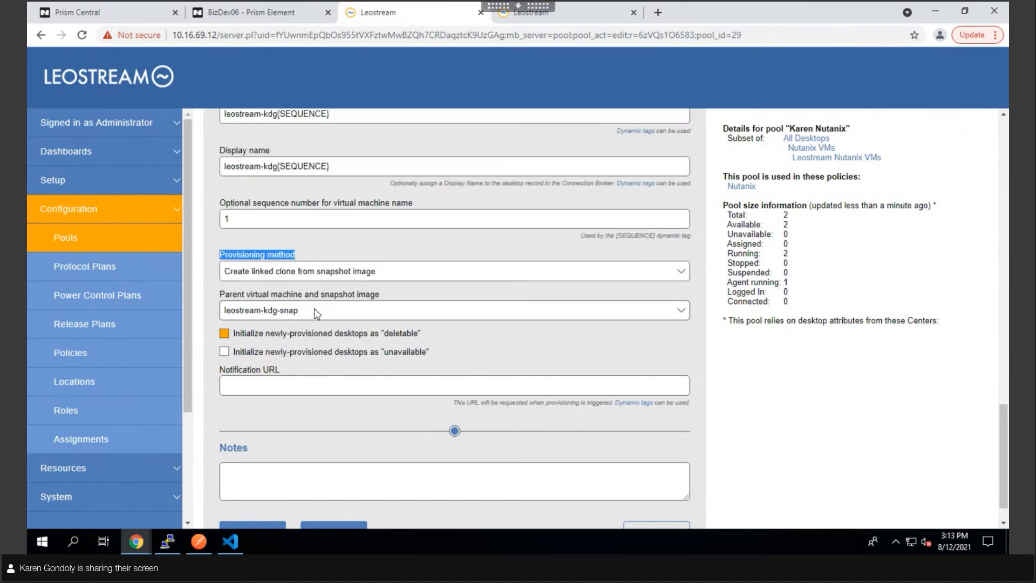
Turn off initializing newly provisioned desktops as "deletable", and discard all edits to the pool
double_click(400, 333)
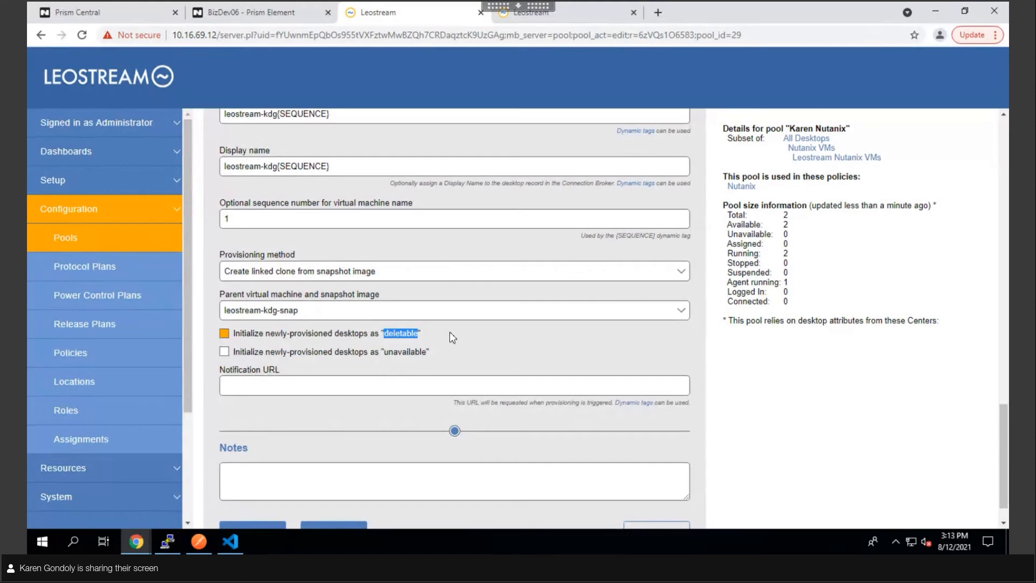
left_click(225, 339)
scroll(343, 457, "down", 1)
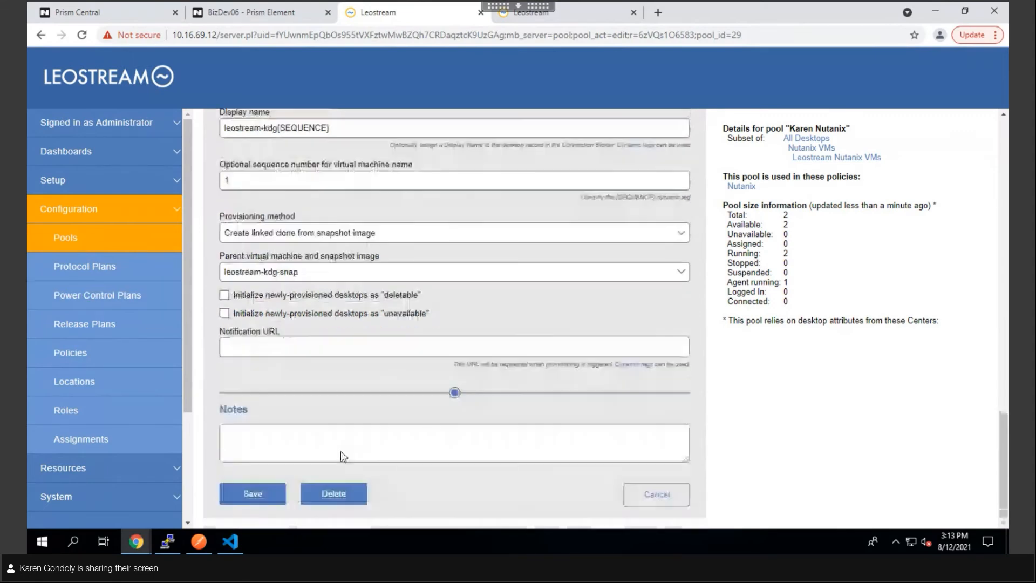
left_click(657, 494)
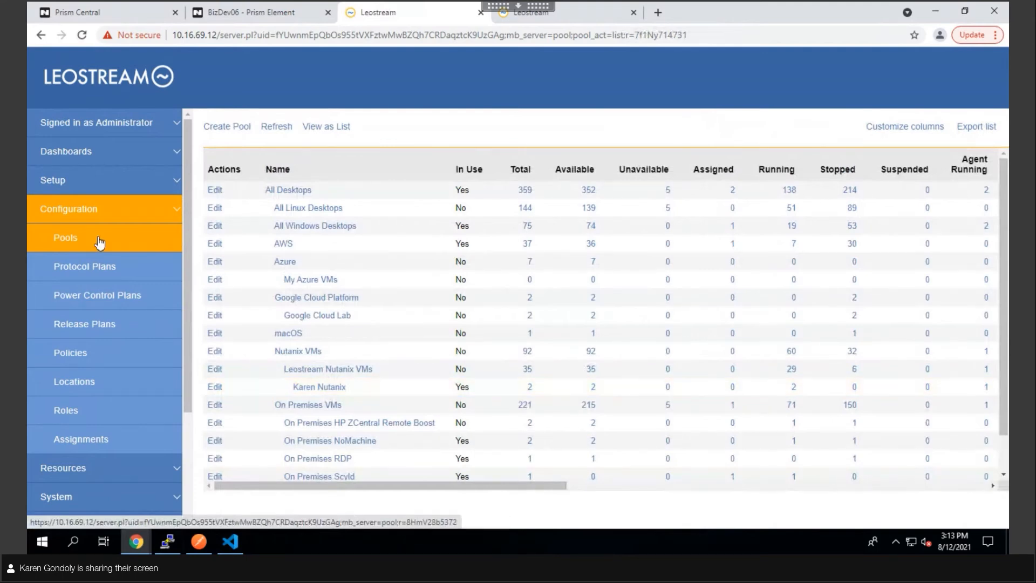
Review the lists of protocol plans, power control plans and release plans, including the settings of the Shutdown on Logout plan
left_click(99, 273)
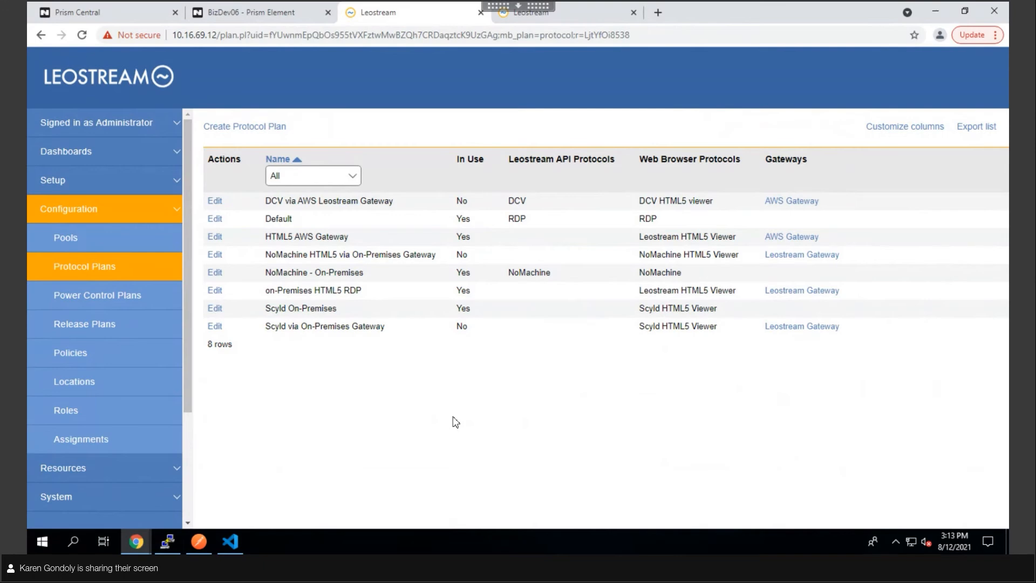
left_click(93, 296)
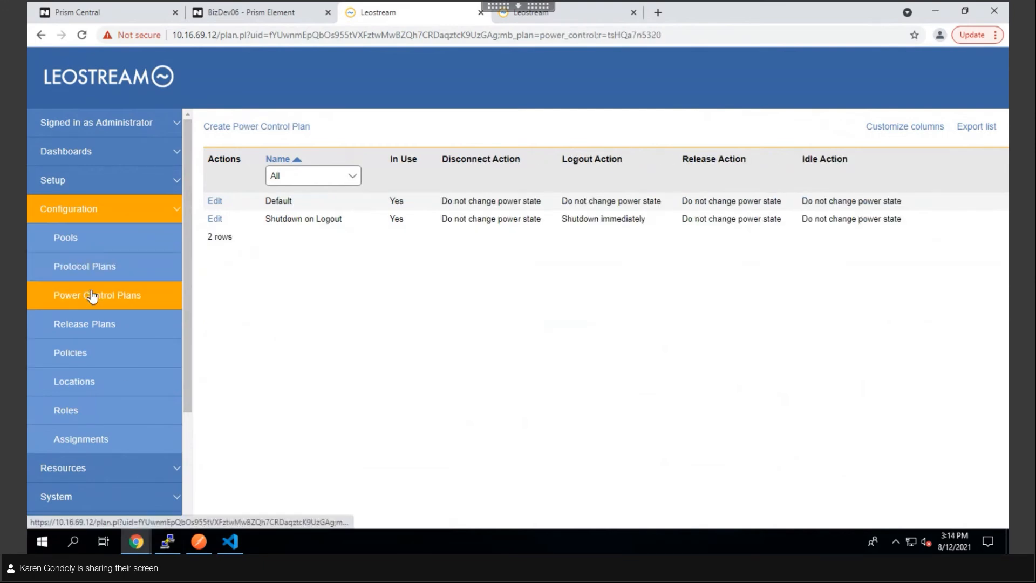
left_click(214, 219)
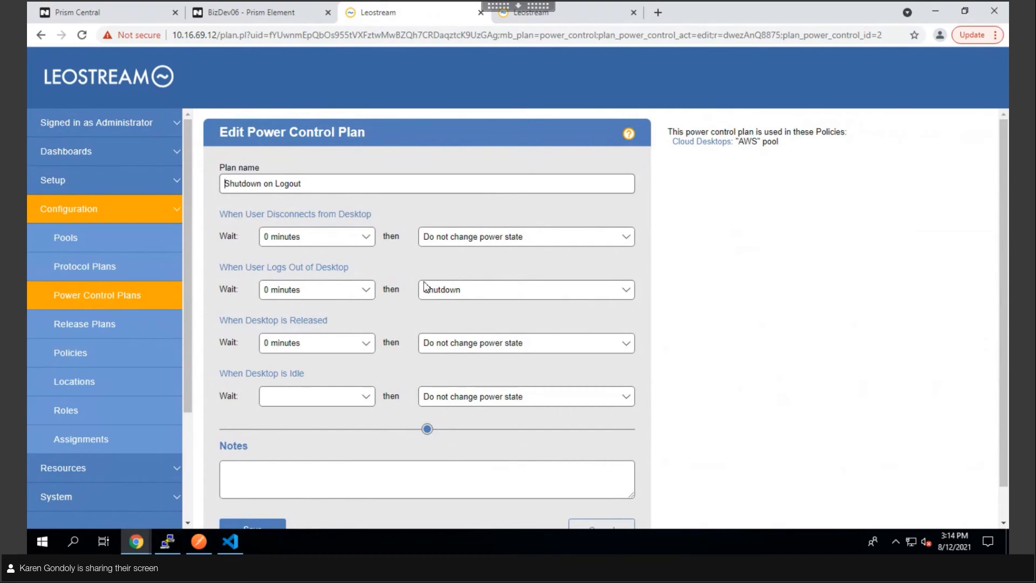
left_click(141, 328)
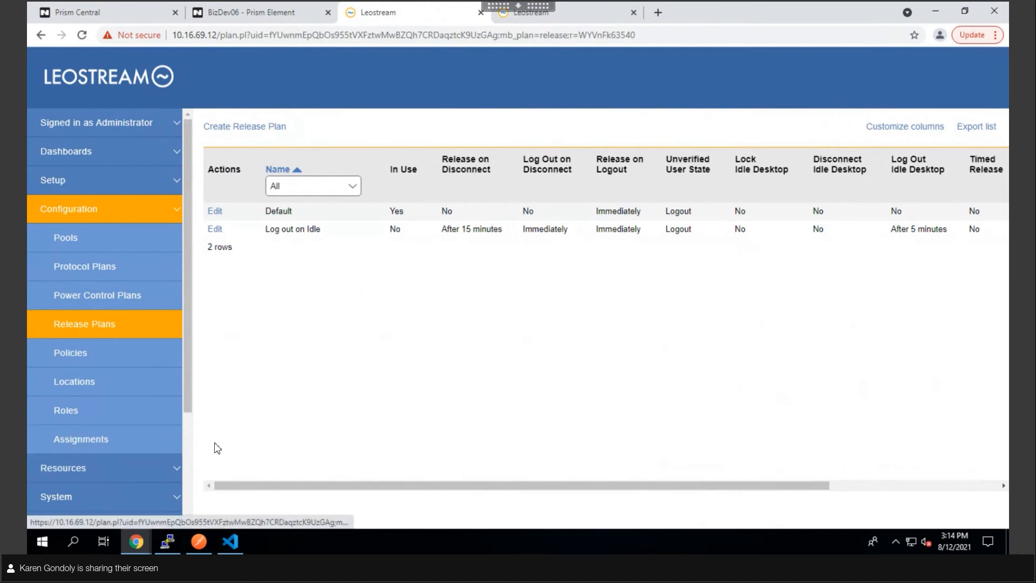
Sign in to the Leostream user portal with the prefilled credentials, and open the downloaded remote desktop connection file for leostream-kdg0
left_click(575, 20)
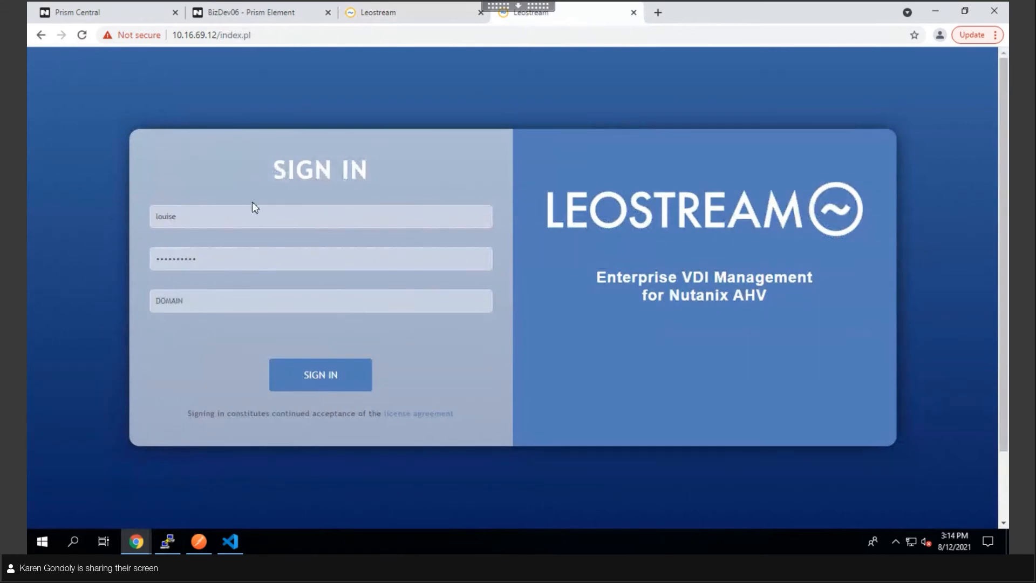
left_click(322, 380)
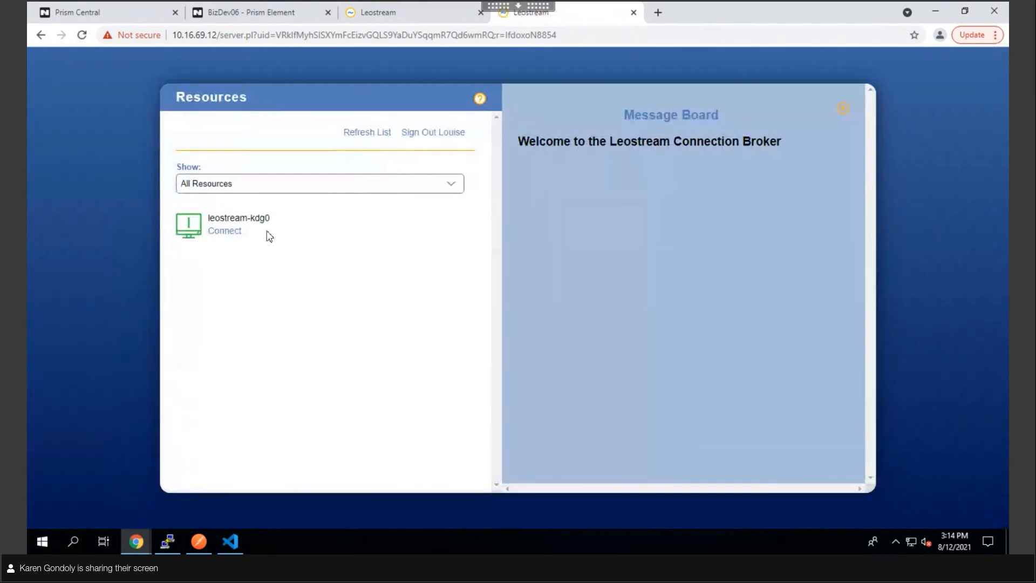
left_click(220, 238)
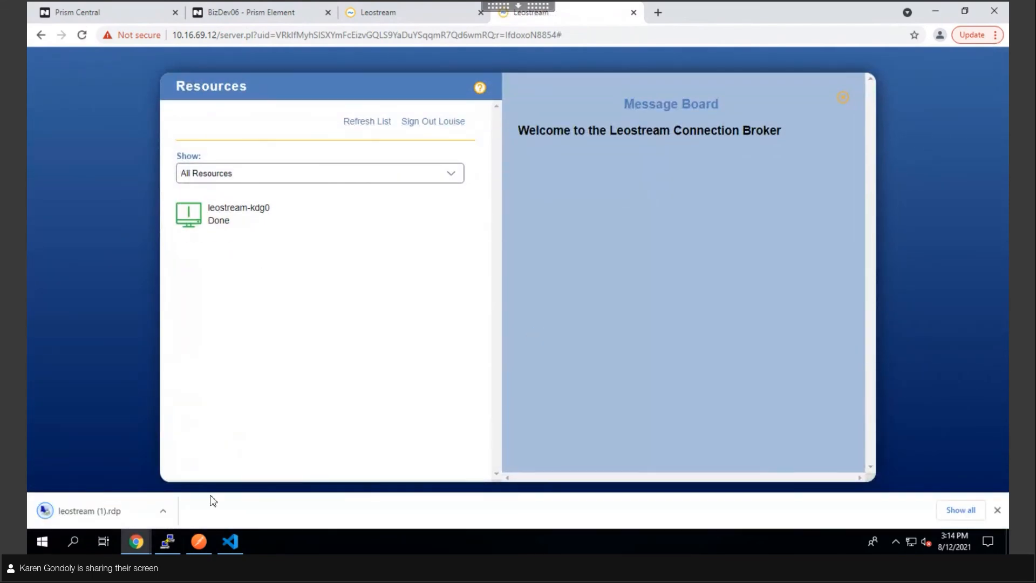
left_click(163, 513)
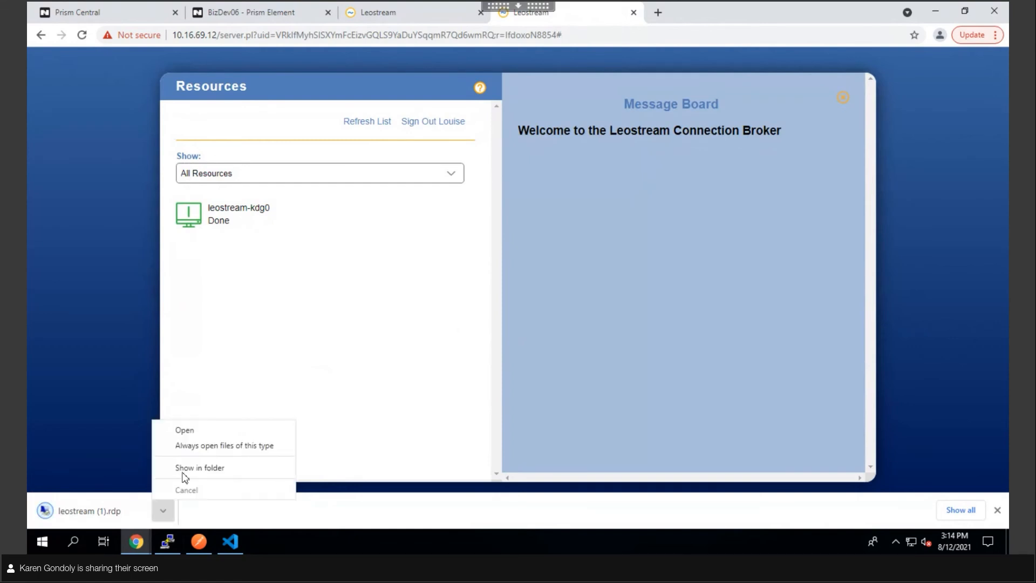
left_click(185, 430)
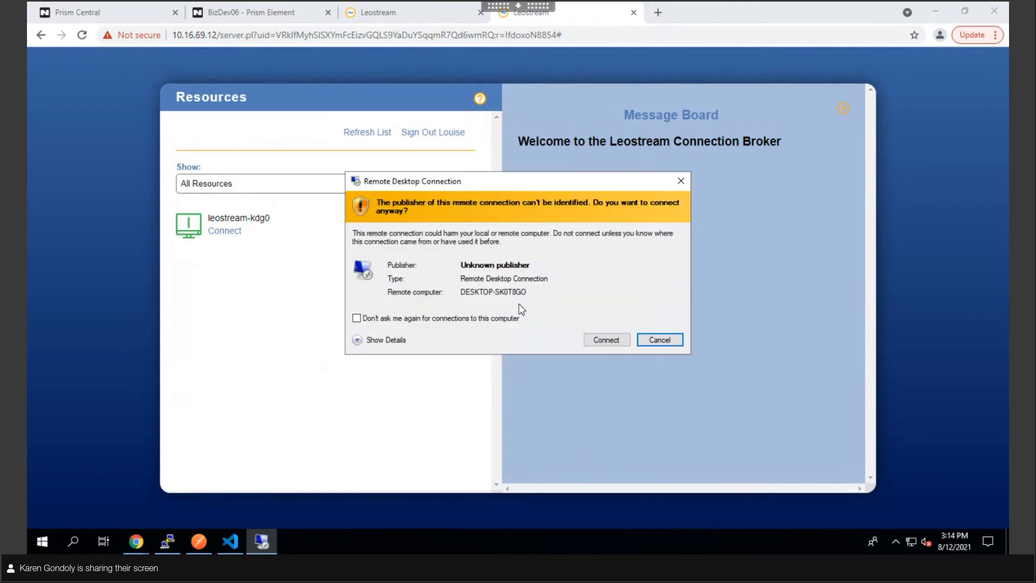
Connect to the remote desktop with the account password despite the certificate warning, and return to the Leostream administrator session
left_click(606, 340)
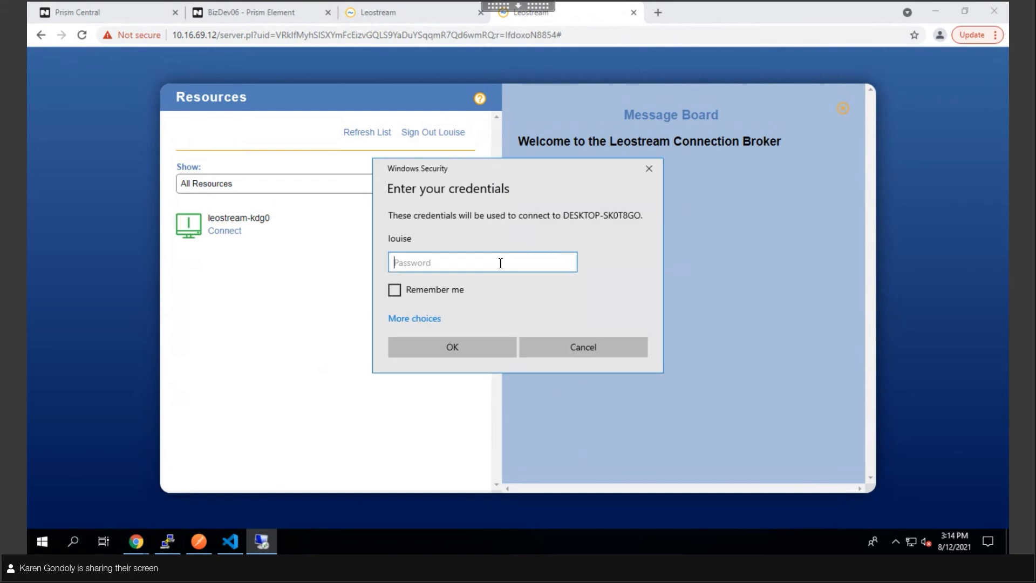
type("**********")
left_click(478, 346)
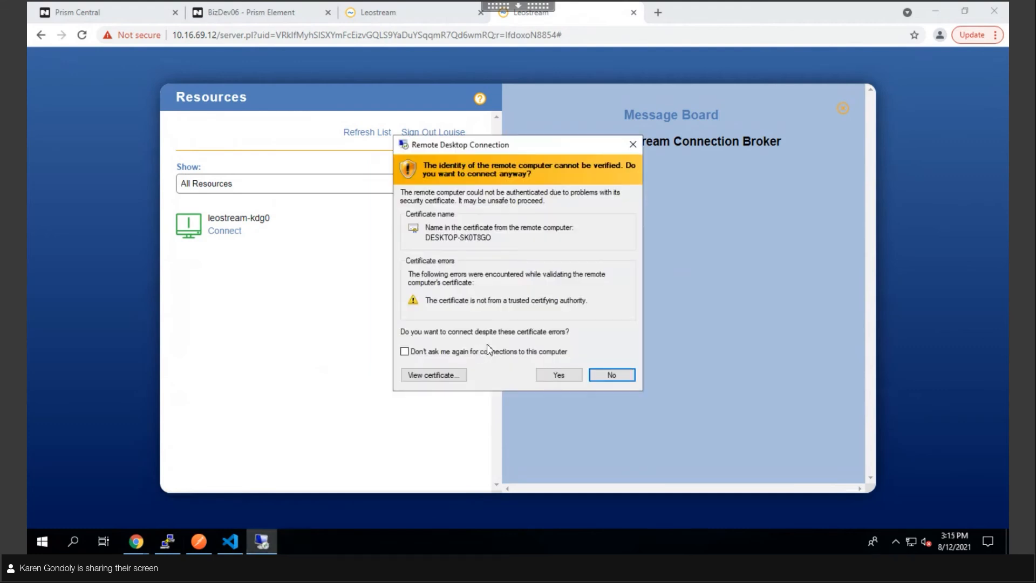
left_click(560, 376)
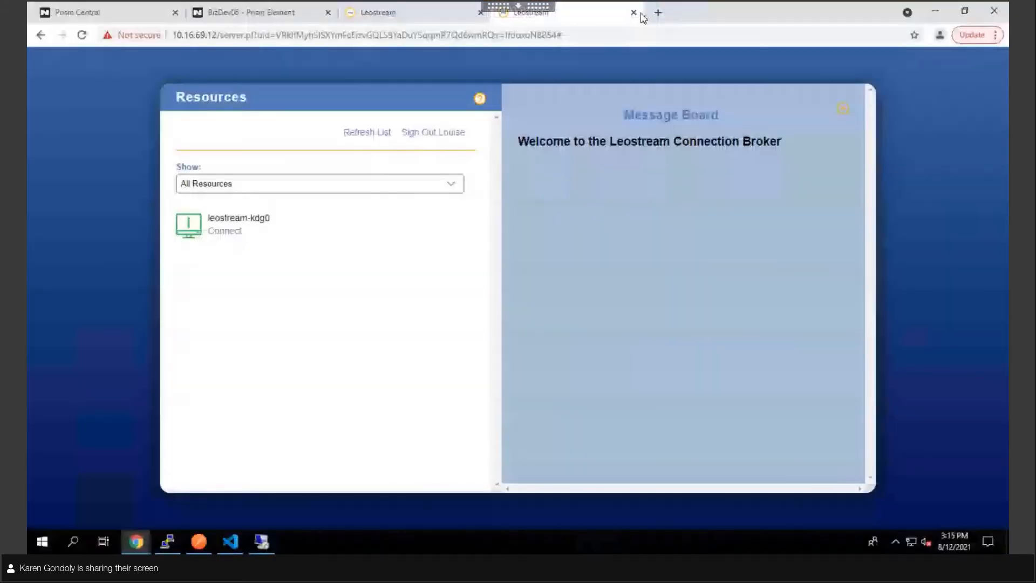
left_click(386, 12)
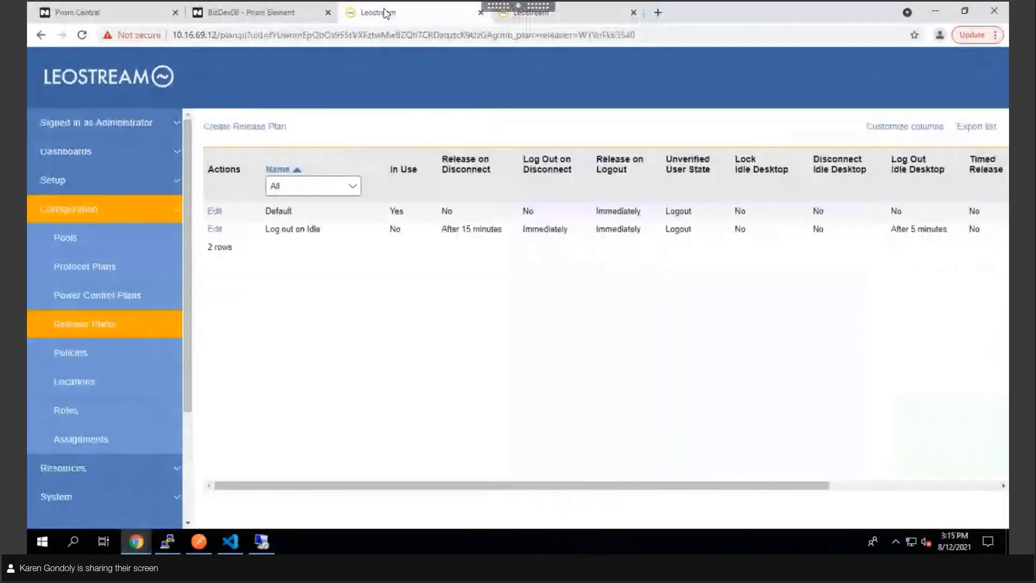
Open the Connection Broker system log and examine the entries for the desktop assignment and the triggered provisioning
left_click(47, 495)
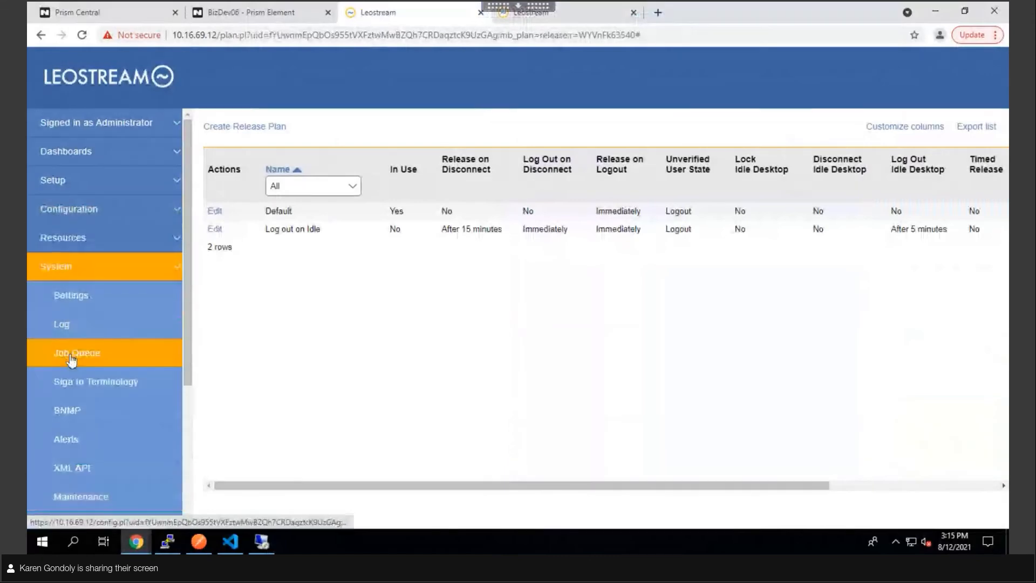
left_click(68, 327)
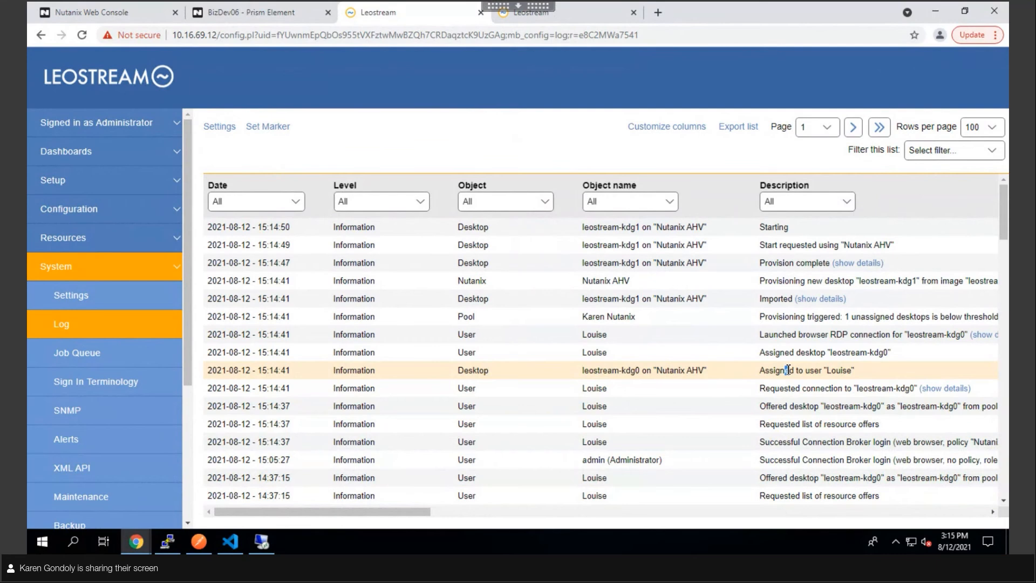
double_click(793, 316)
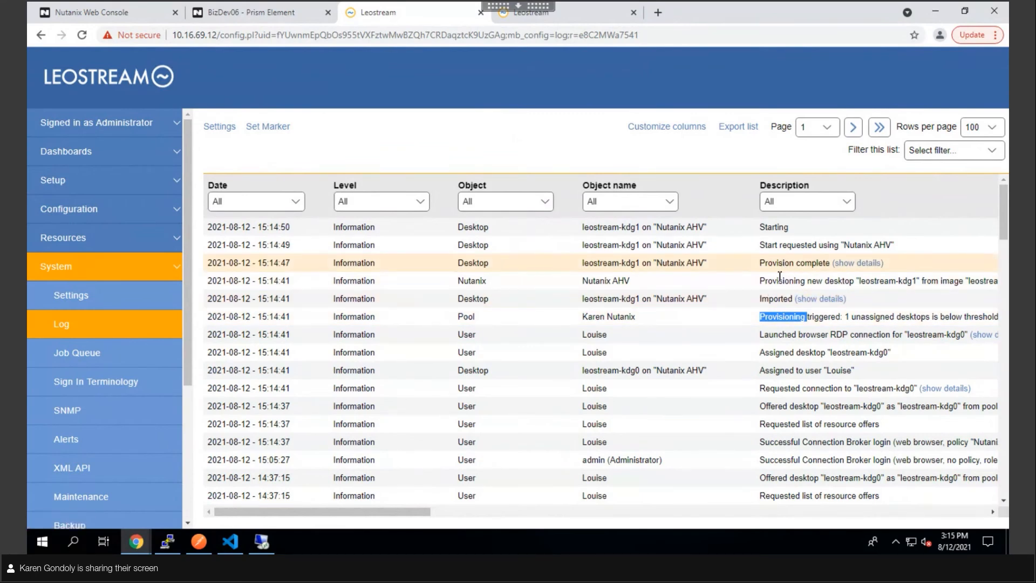
Switch to the Nutanix Prism web console and sign in as leostream with the account password
left_click(99, 16)
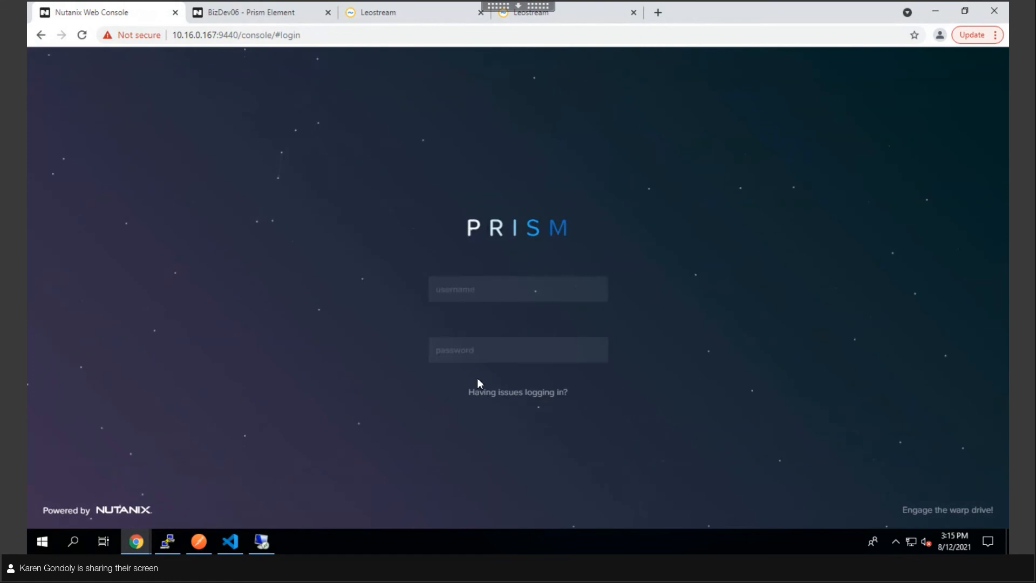
left_click(514, 278)
type("leostream")
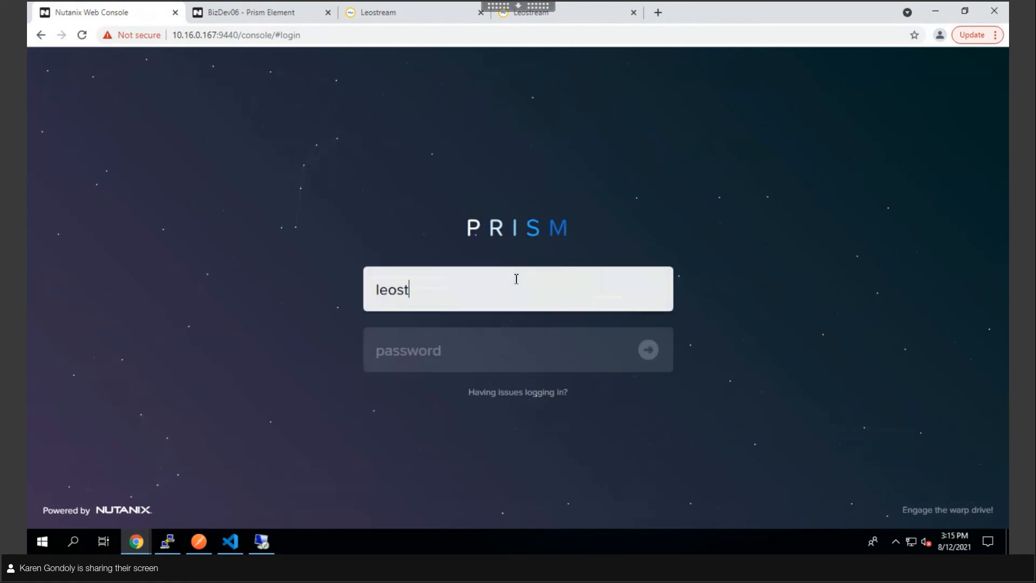
key("Tab")
type("*******")
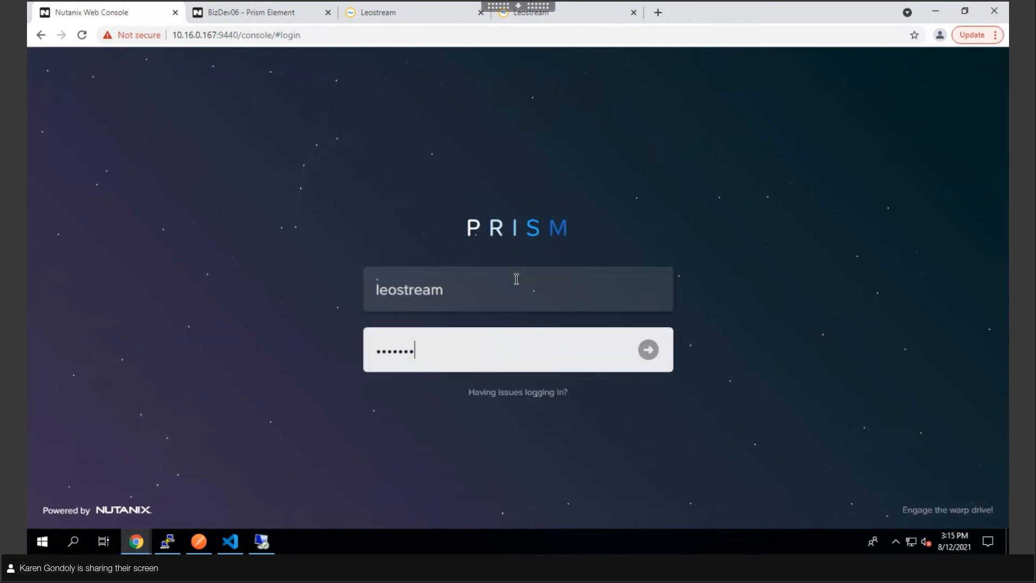
type("***")
key("Return")
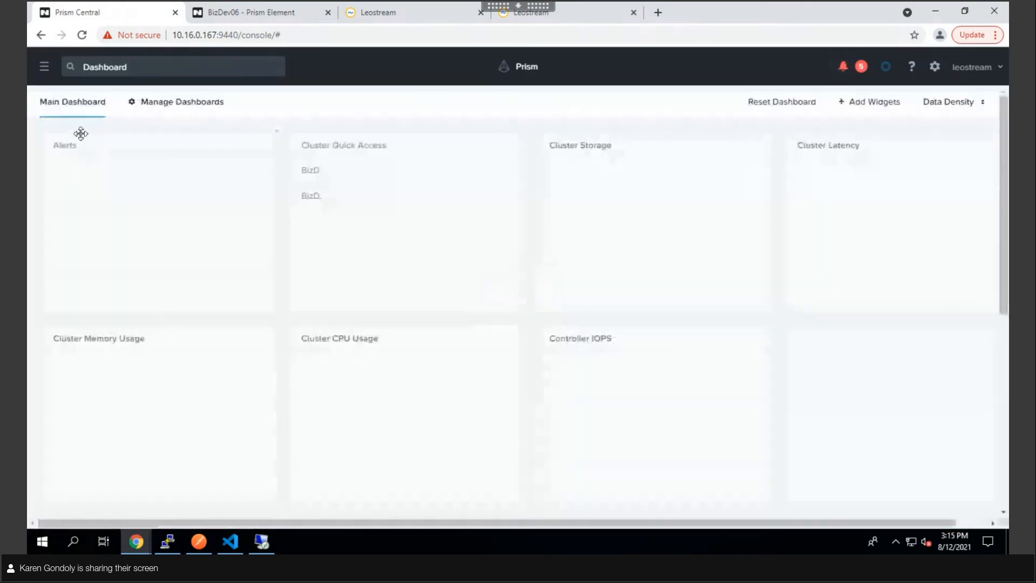
Open the VM list in Prism Central and filter it to names containing "kdg"
left_click(44, 67)
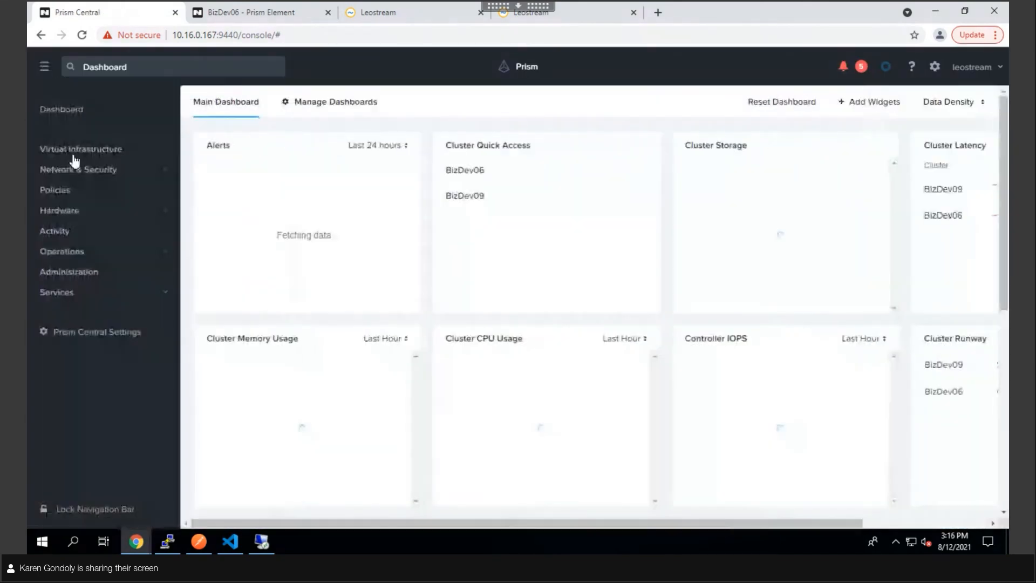
left_click(74, 151)
left_click(60, 170)
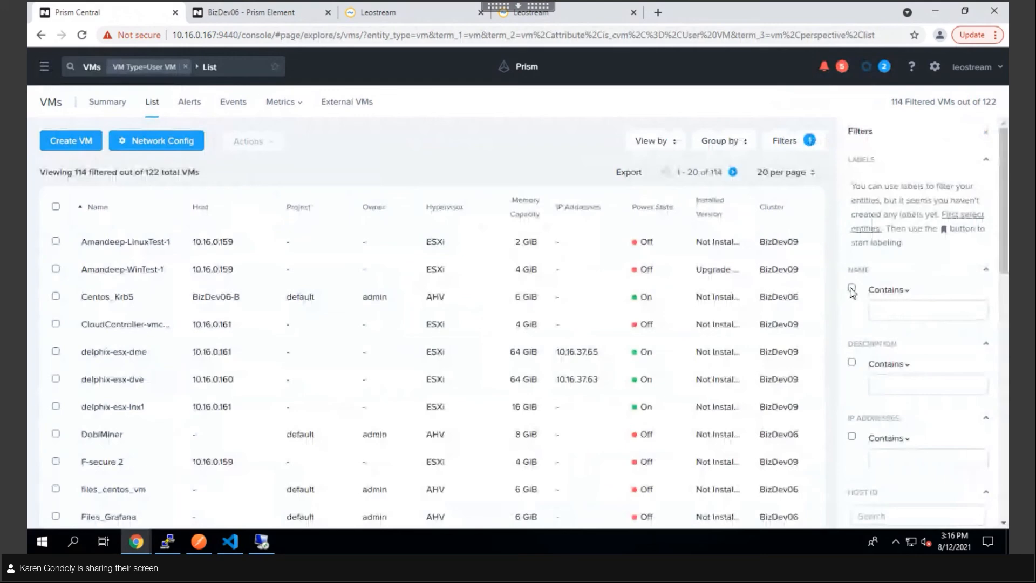
left_click(899, 312)
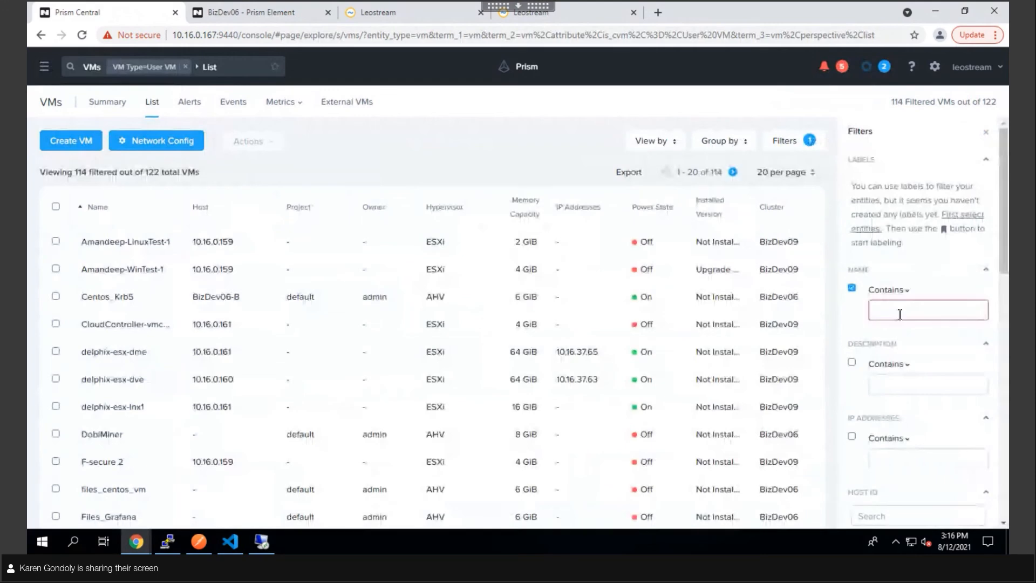
type("kag")
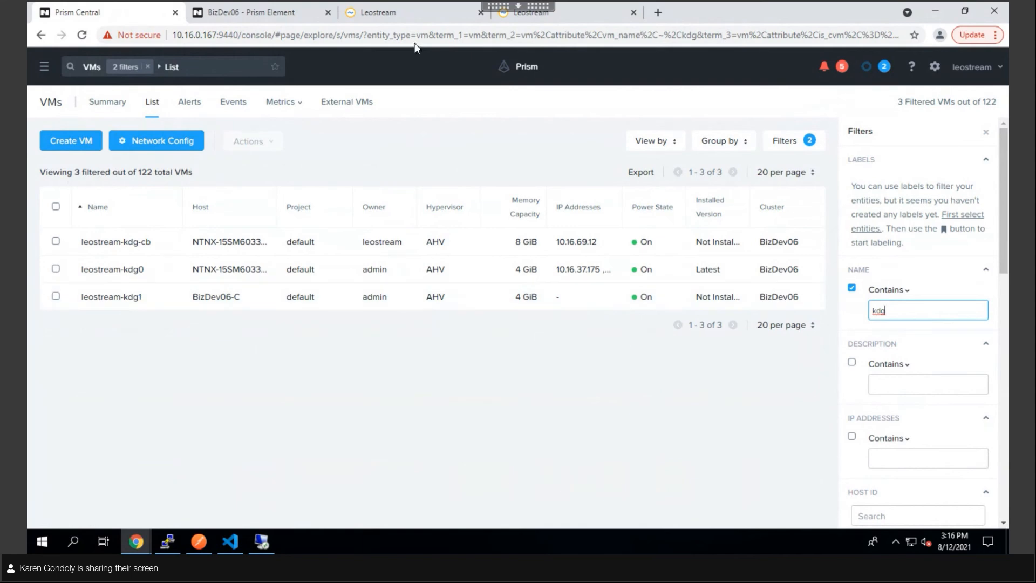
Return to the Leostream administrator session and review the desktops' power status, assigned user, agent status and installed protocols
left_click(378, 12)
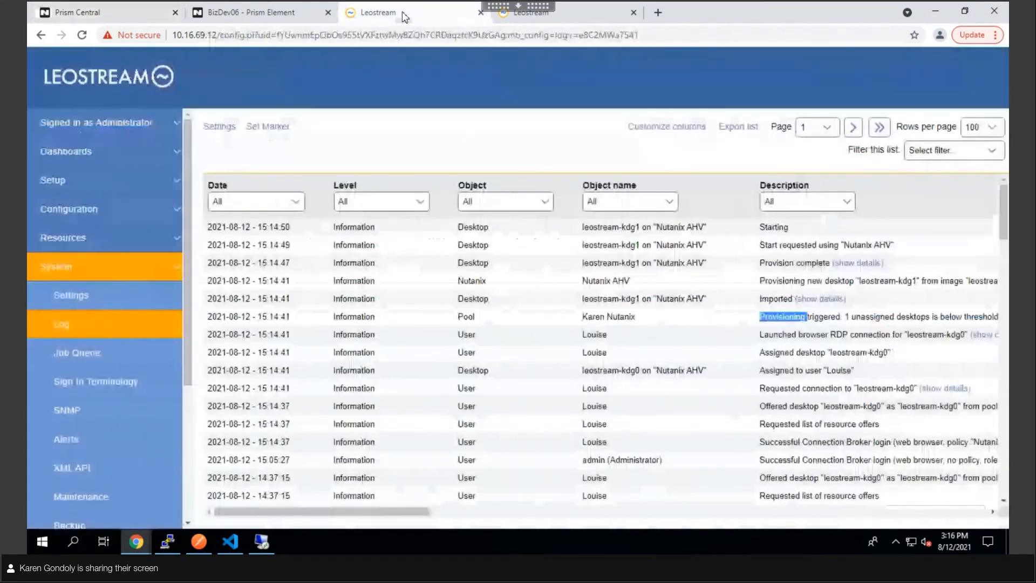
left_click(63, 238)
left_click(61, 267)
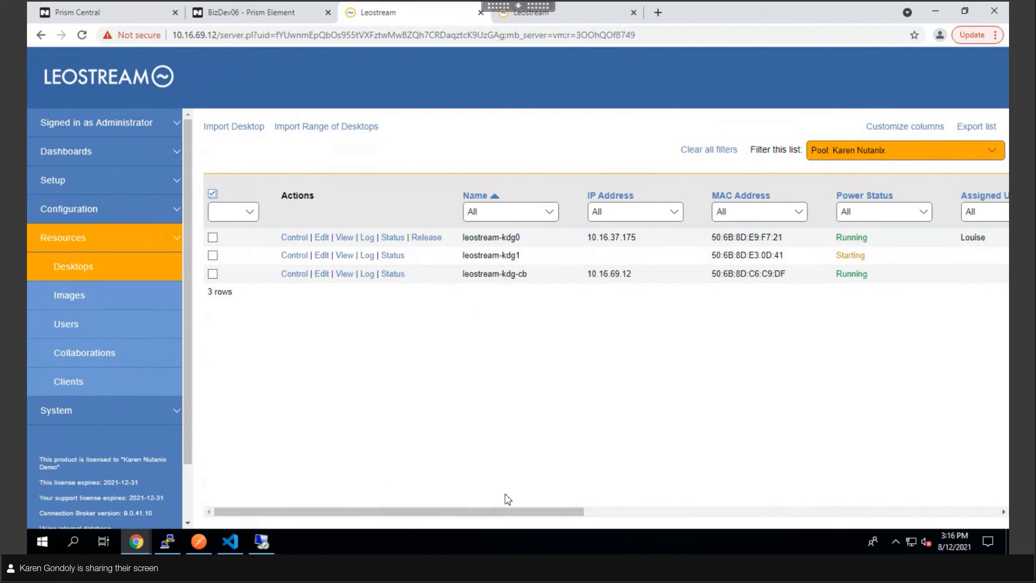
left_click_drag(504, 516, 745, 518)
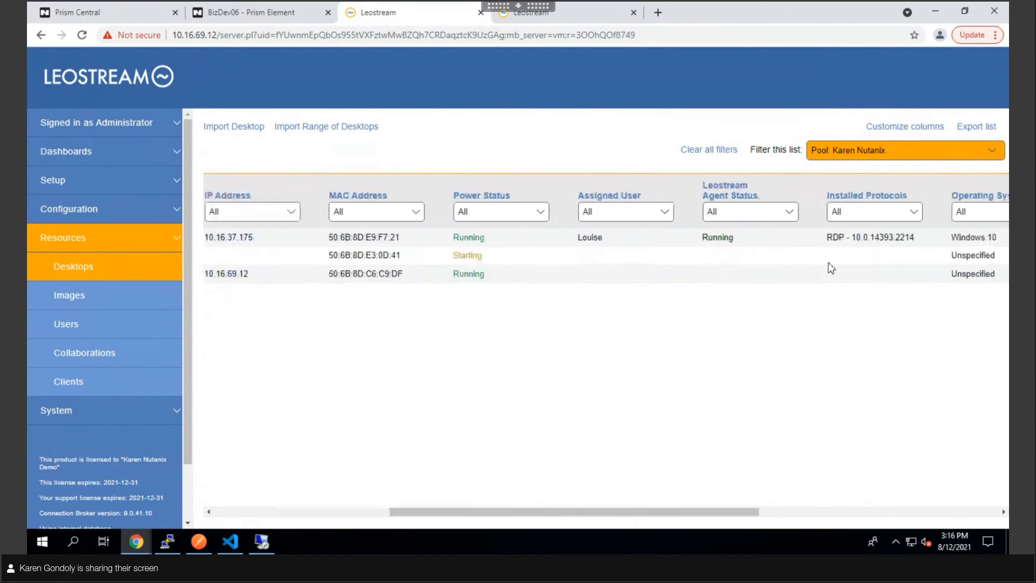